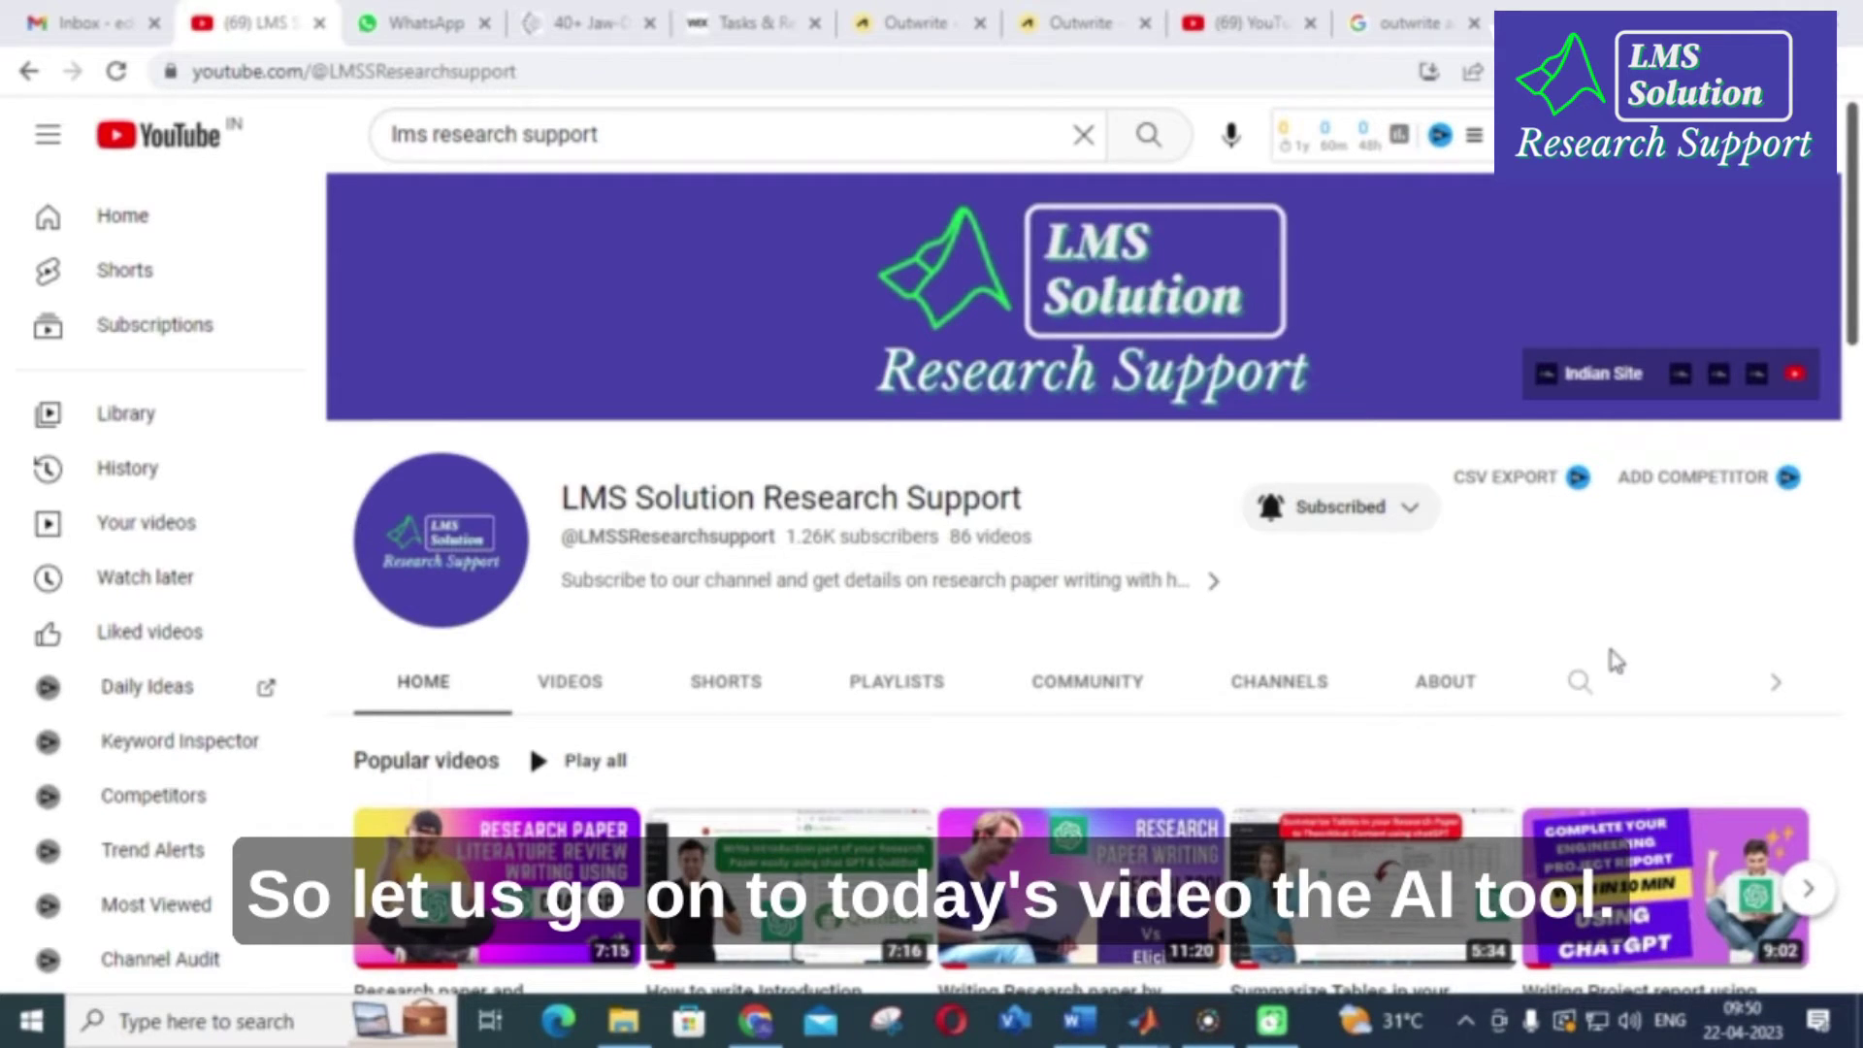
From the 'outwrite ai' Google results, open the 'Outwrite - Write with Impact' website.
left_click(1418, 20)
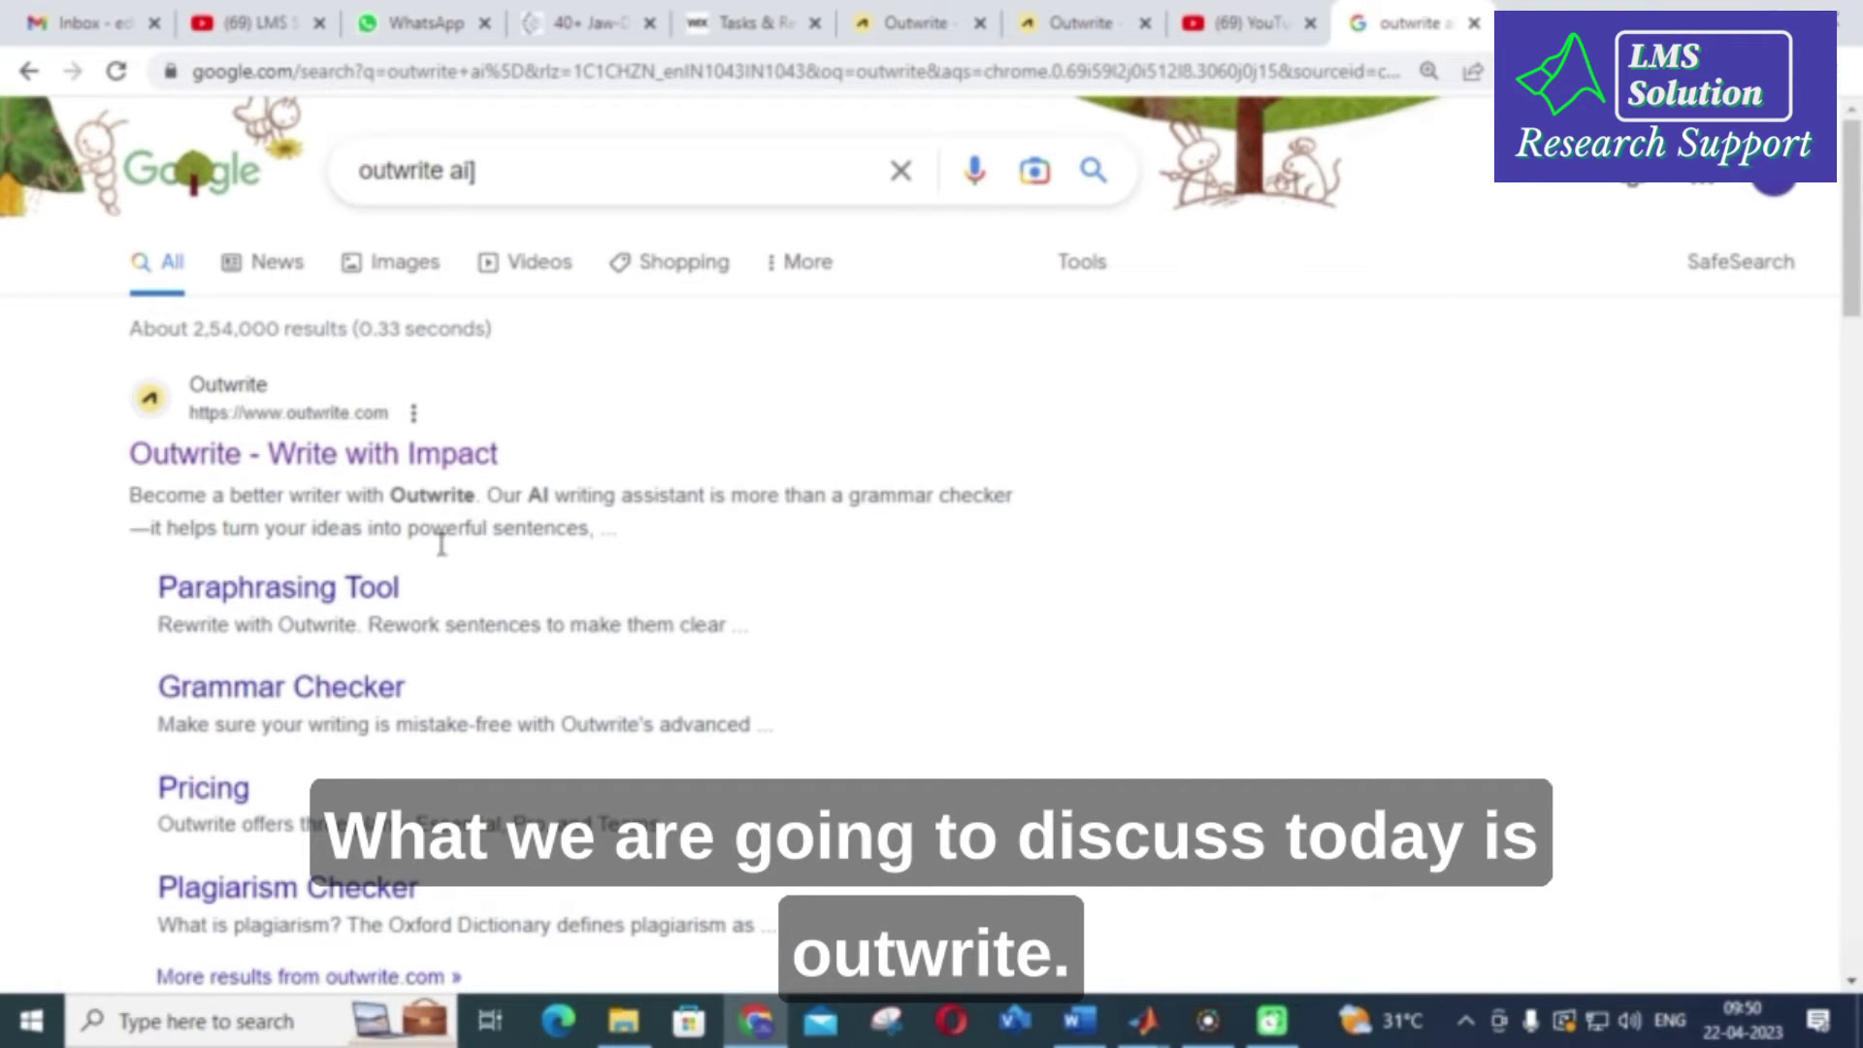
left_click(397, 458)
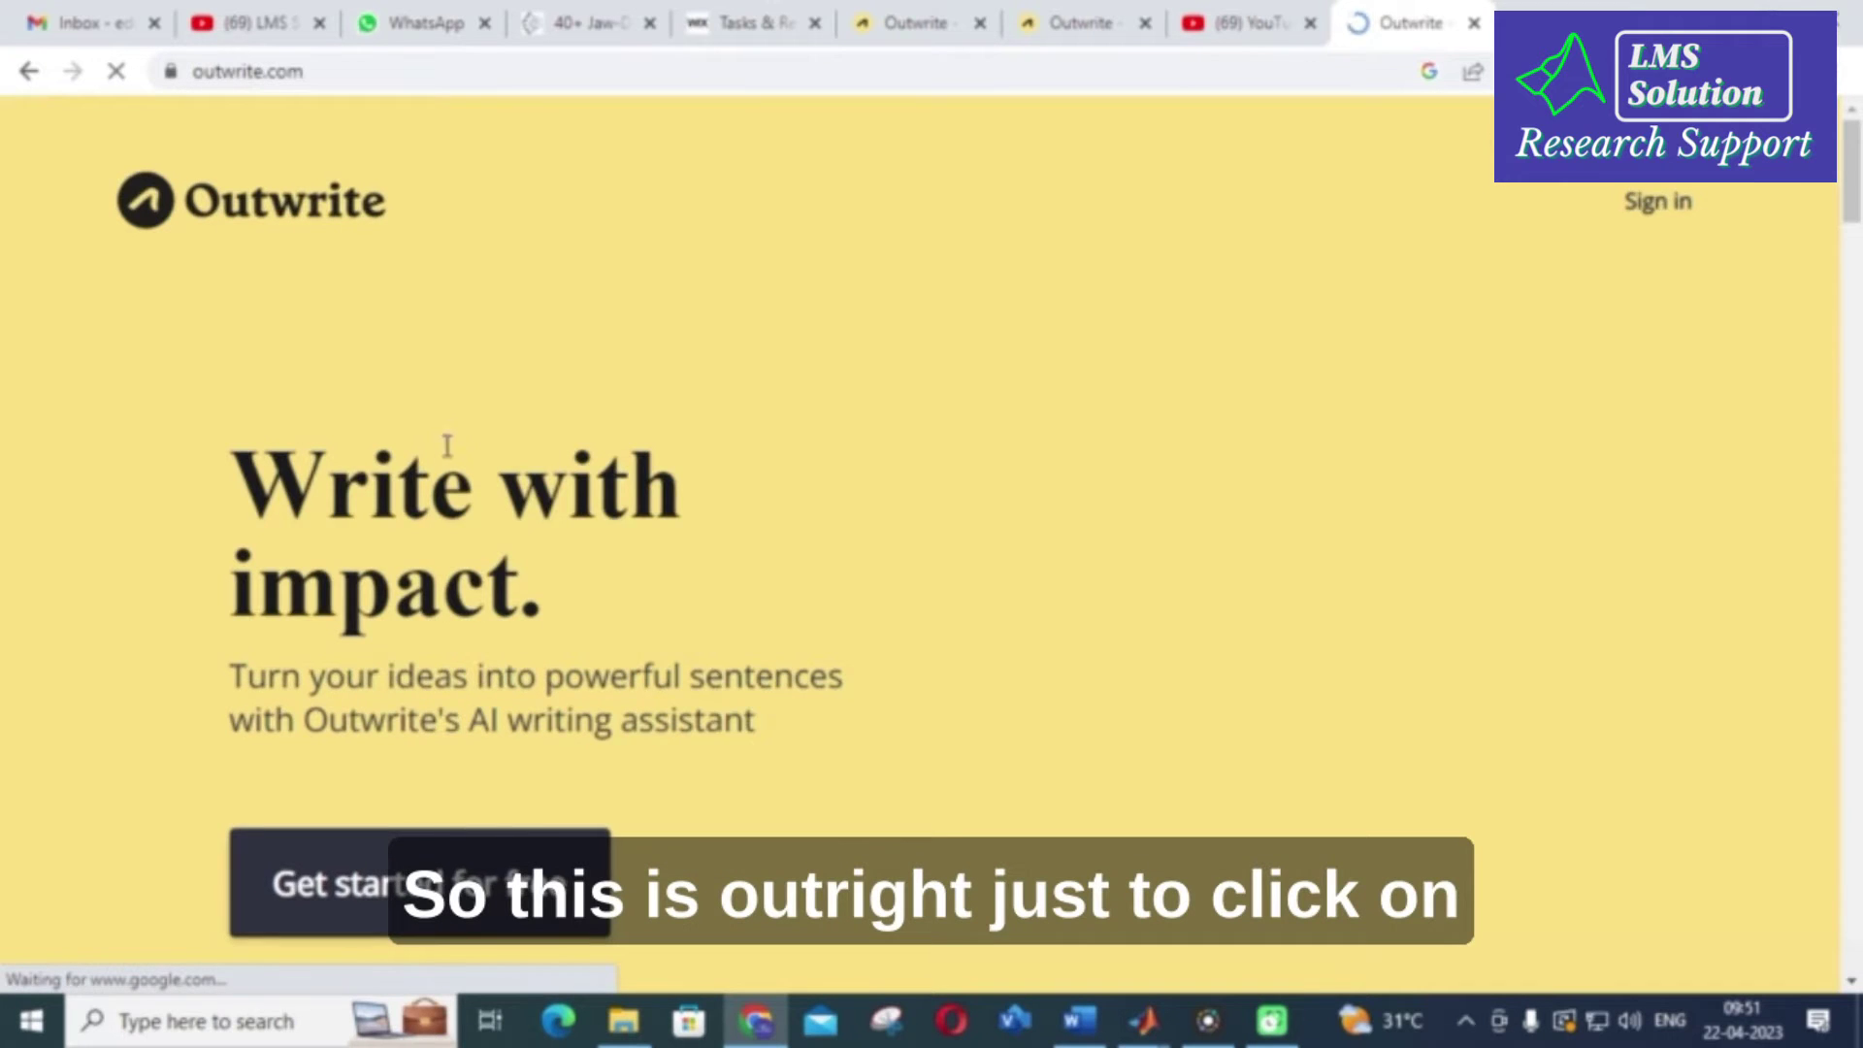
Start Outwrite for free and go to the empty Try Outwrite document editor.
left_click(393, 910)
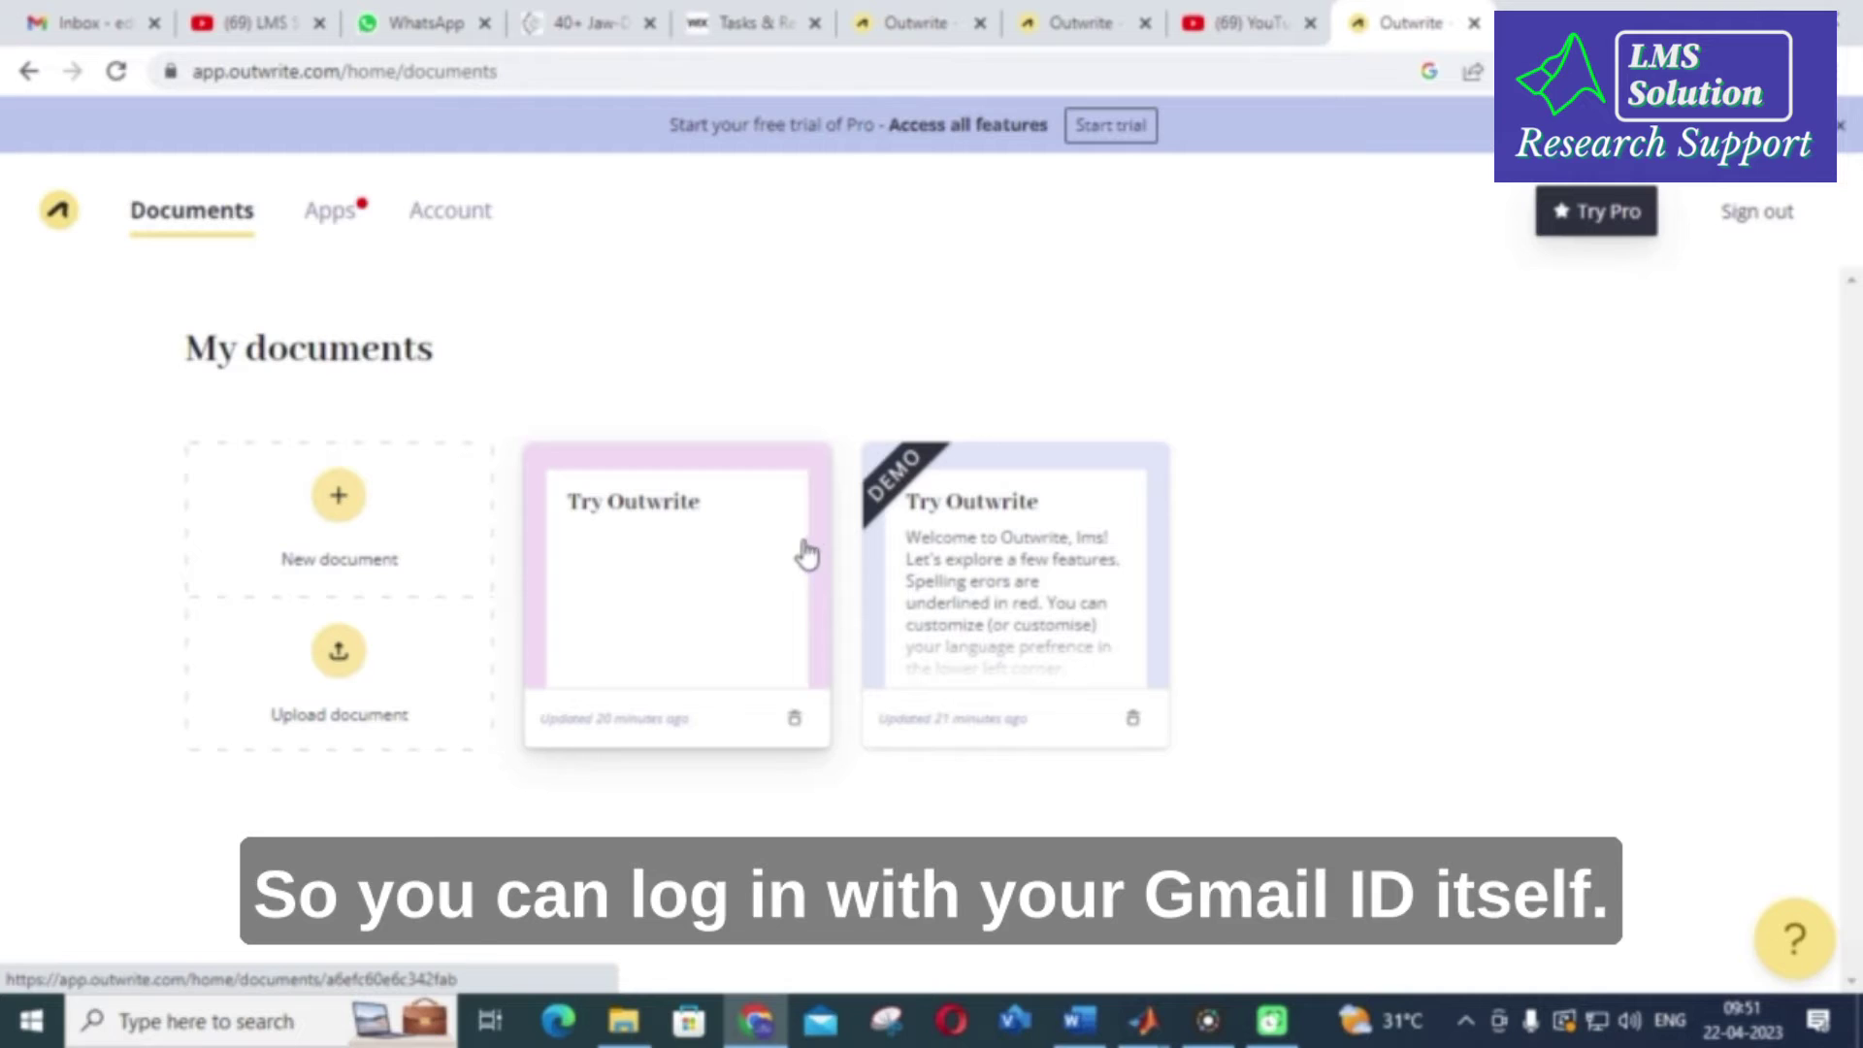
left_click(956, 27)
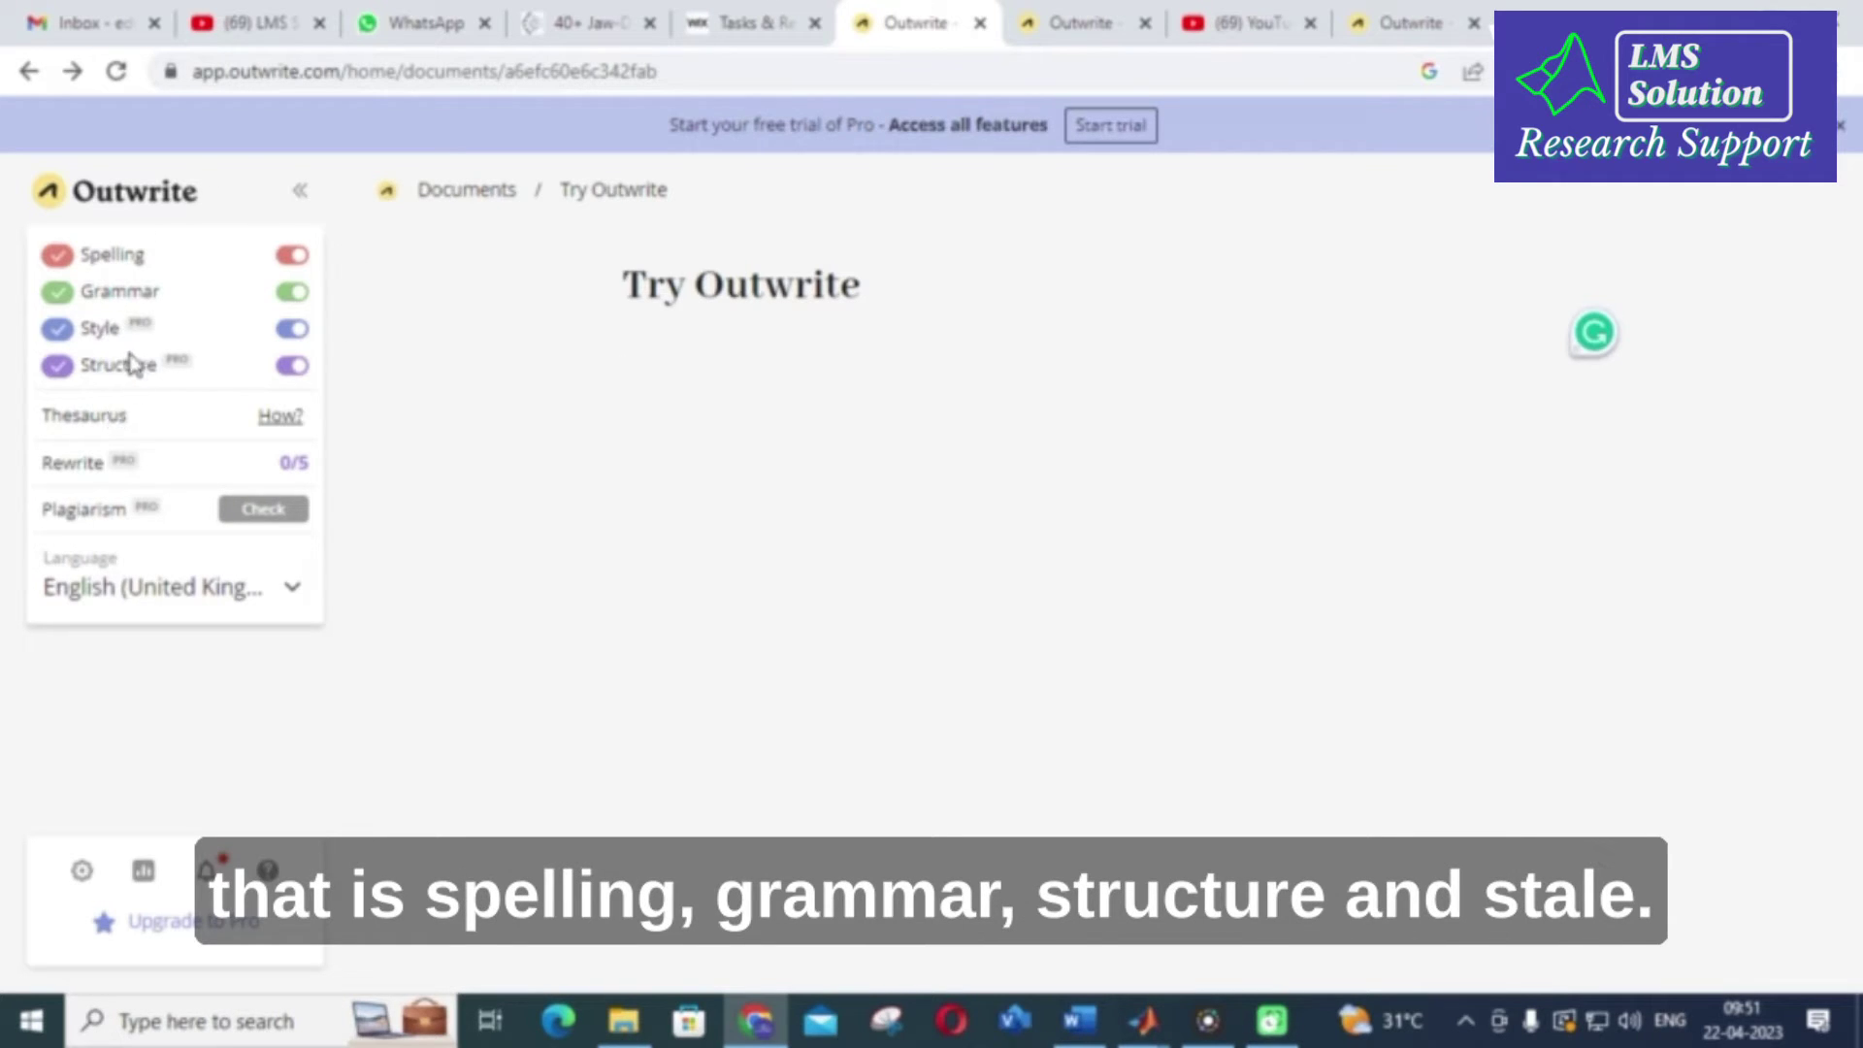
mouse_move(115, 345)
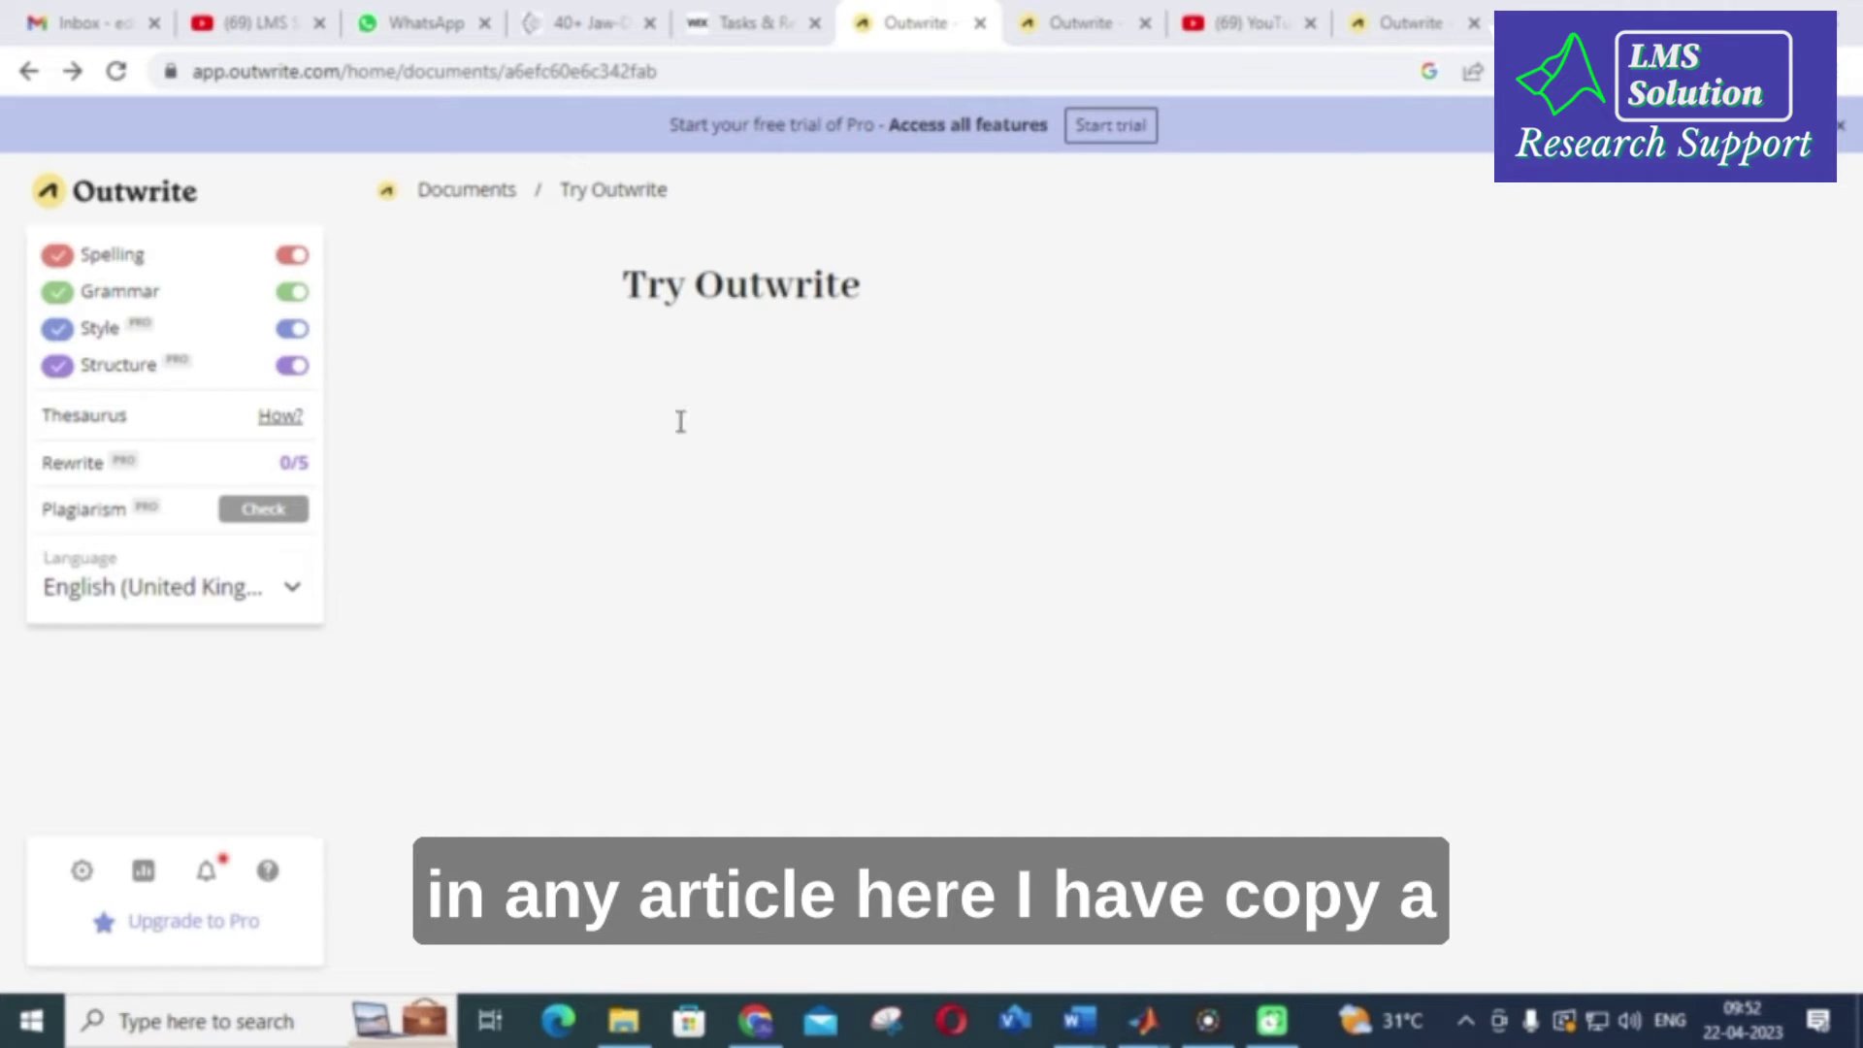
left_click(712, 309)
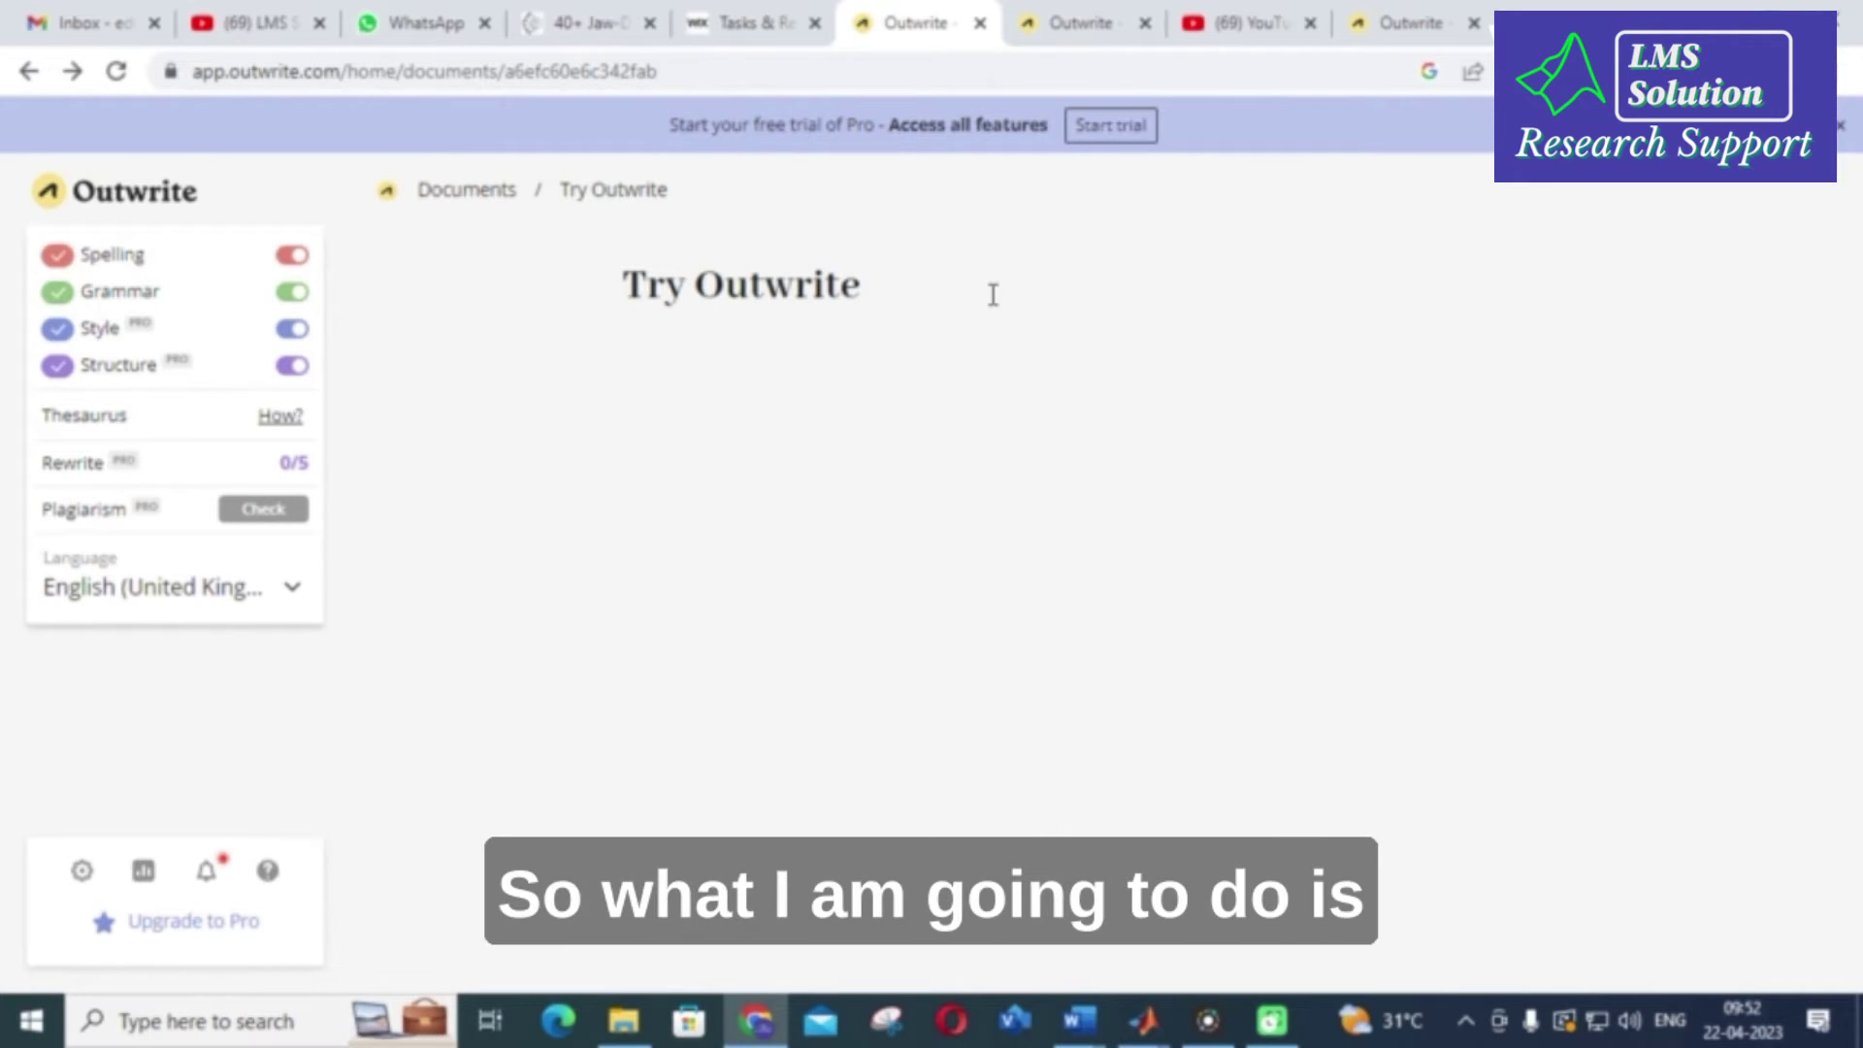
Paste the two MLI research paragraphs into the document body instead of the title.
key("ctrl+v")
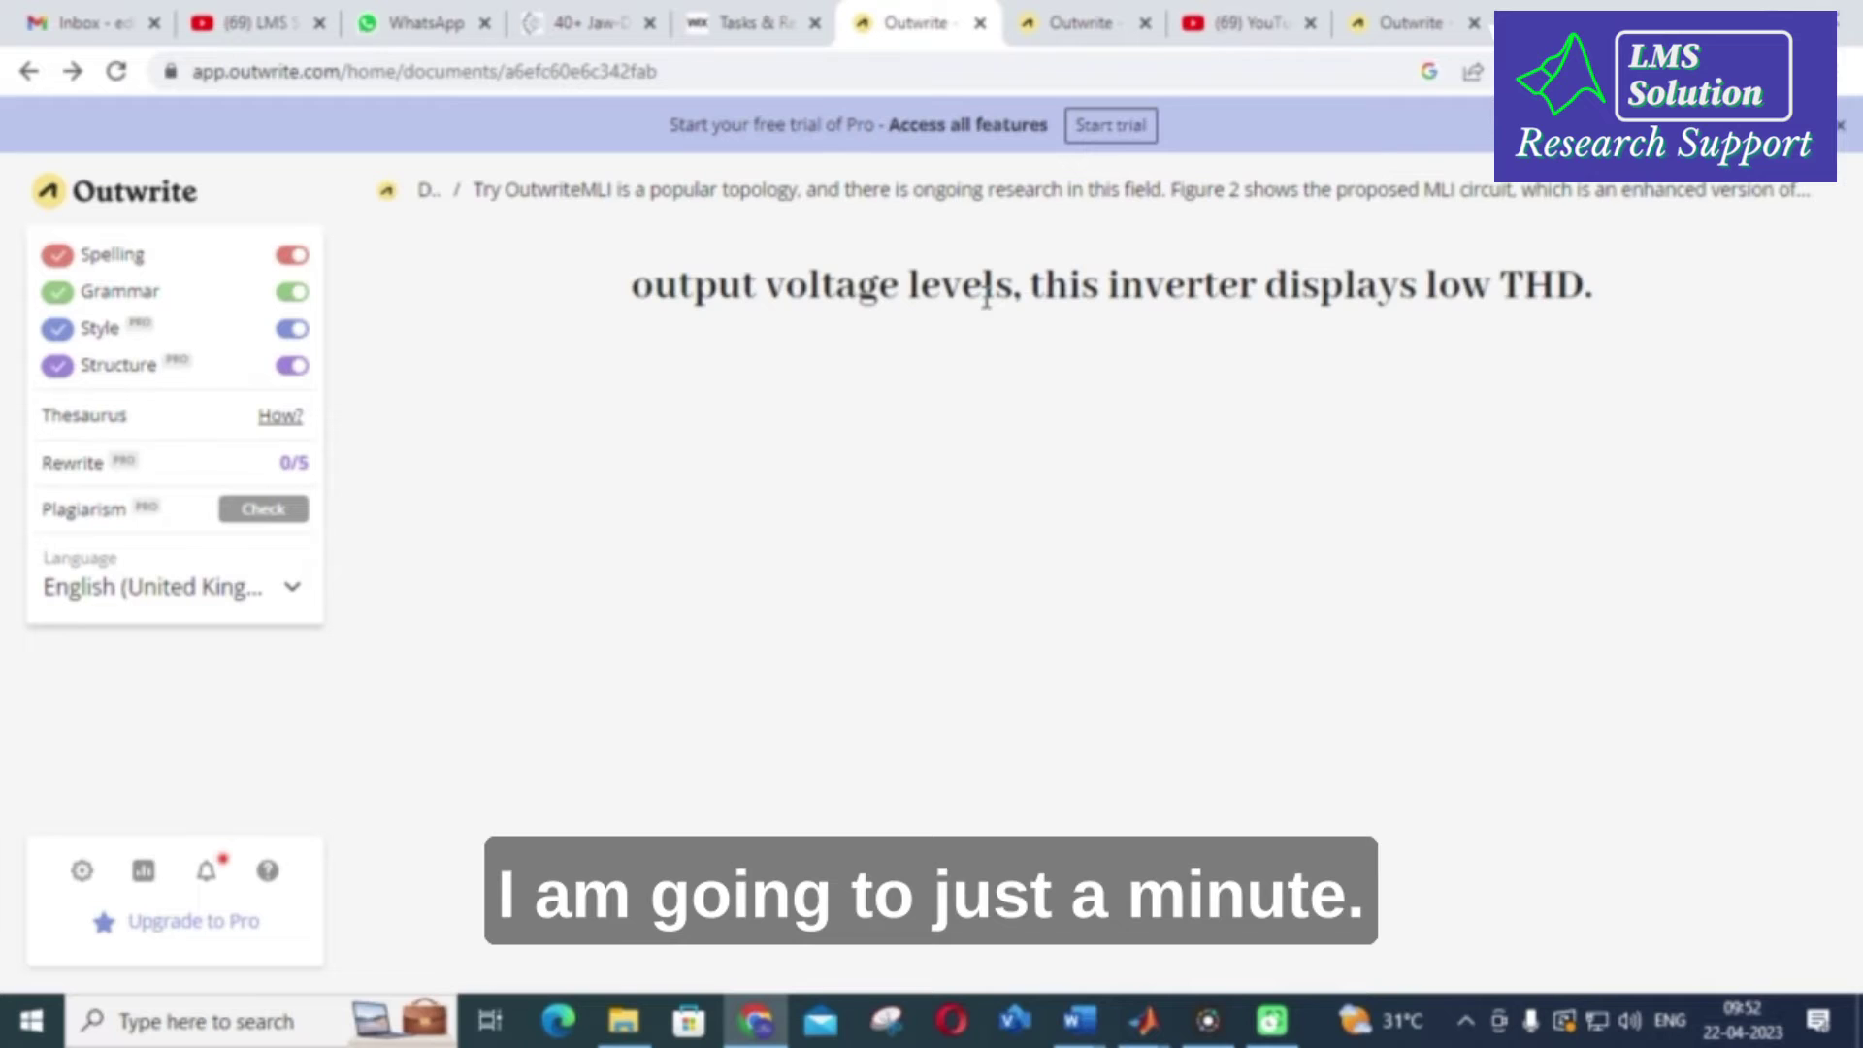
key("ctrl+z")
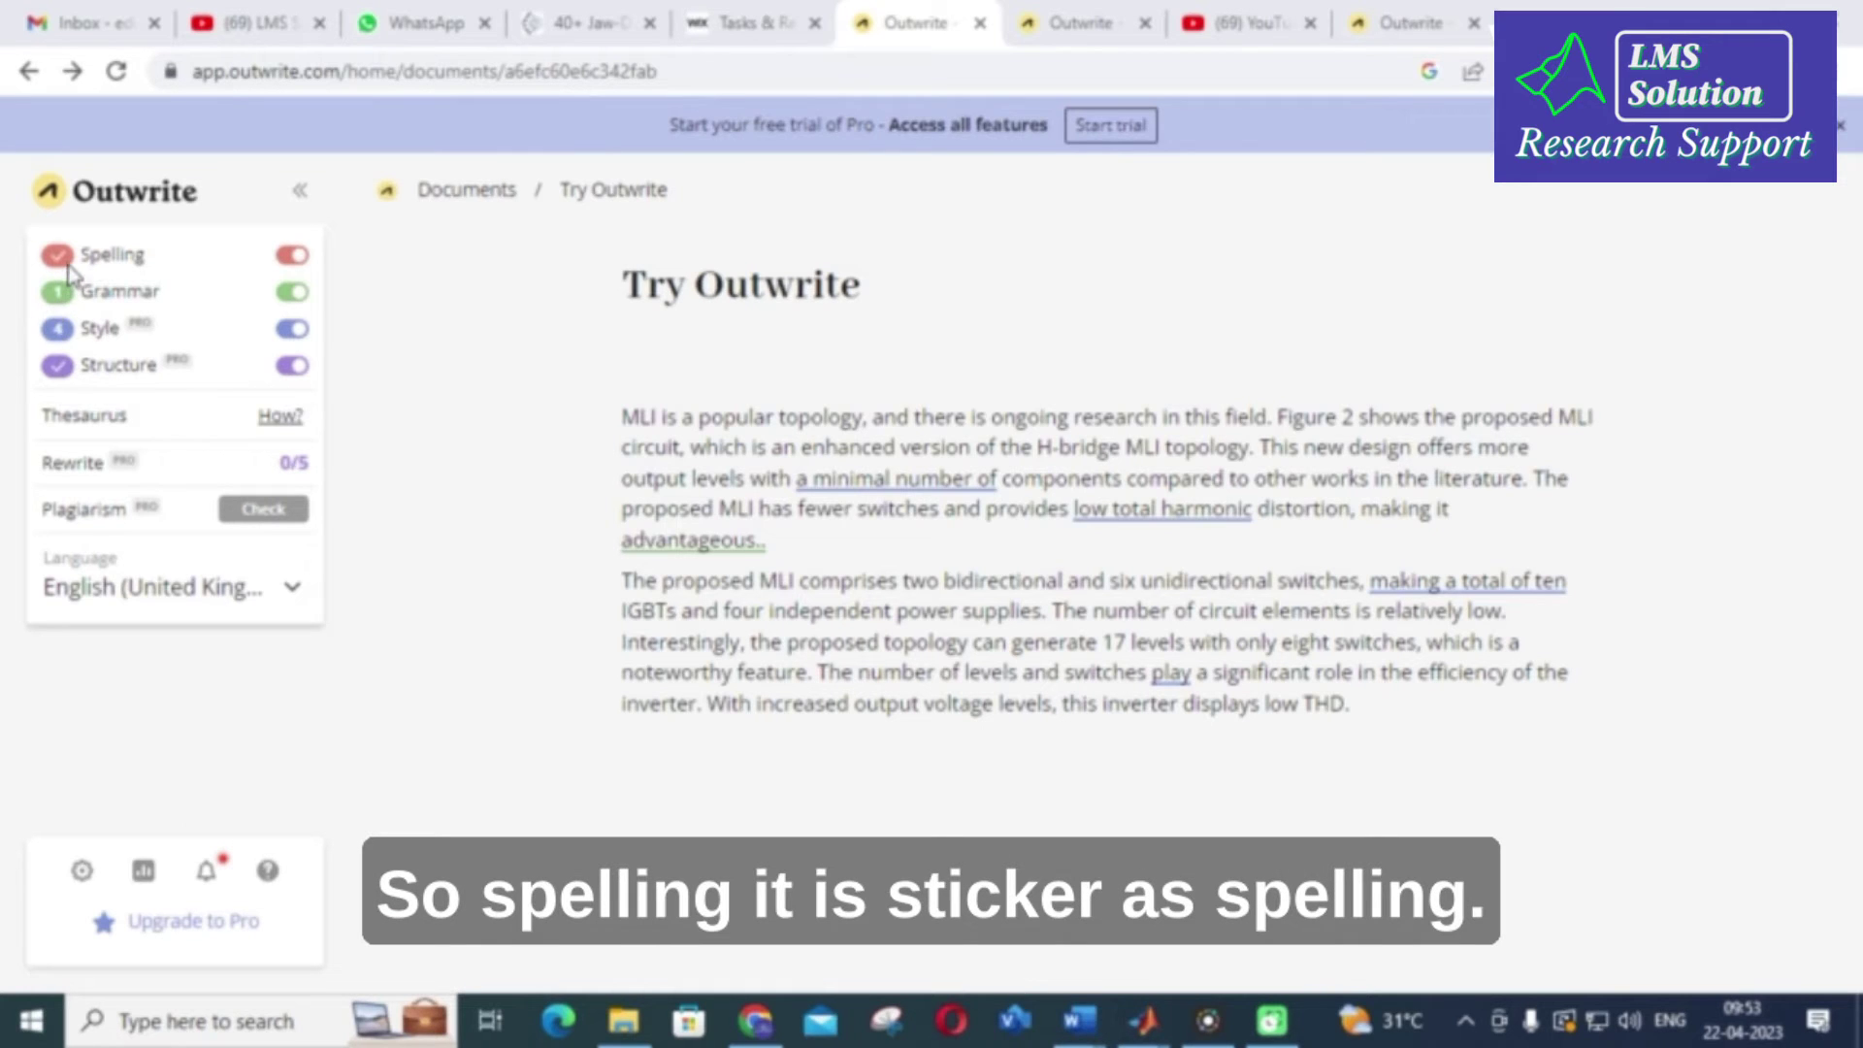
mouse_move(67, 267)
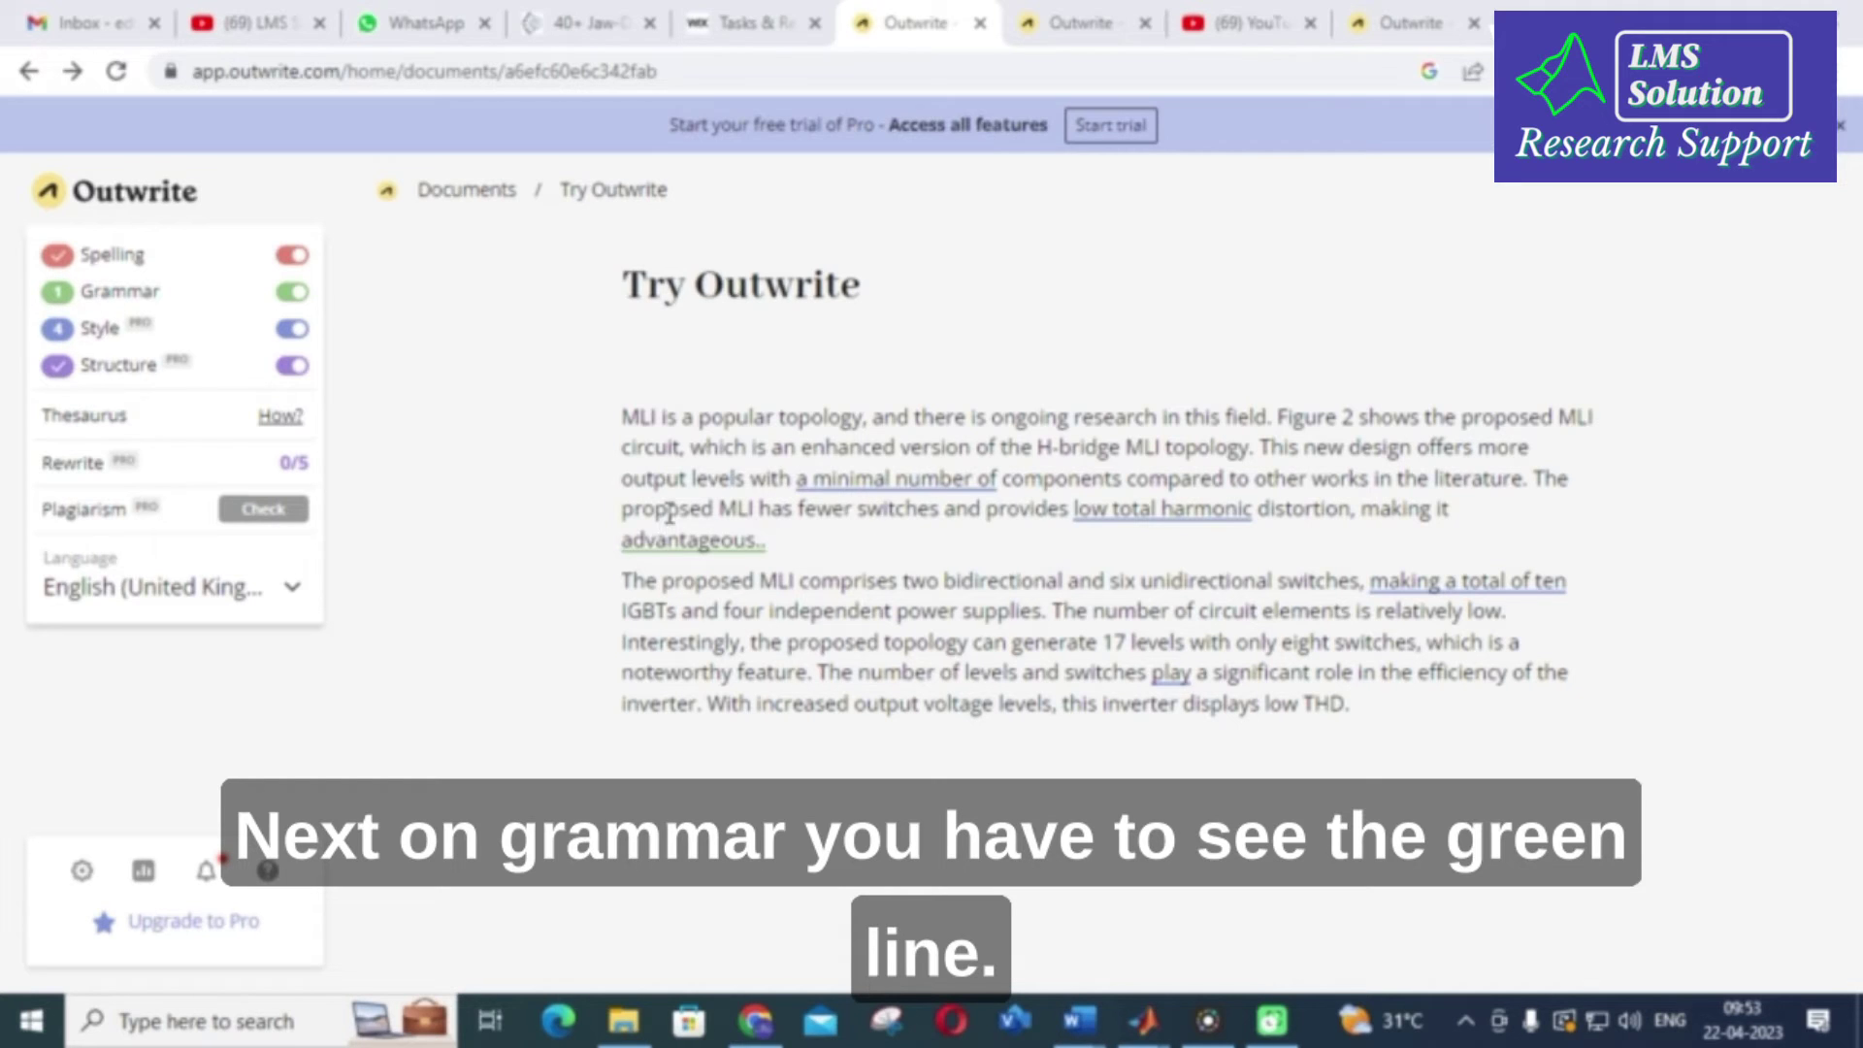
right_click(656, 553)
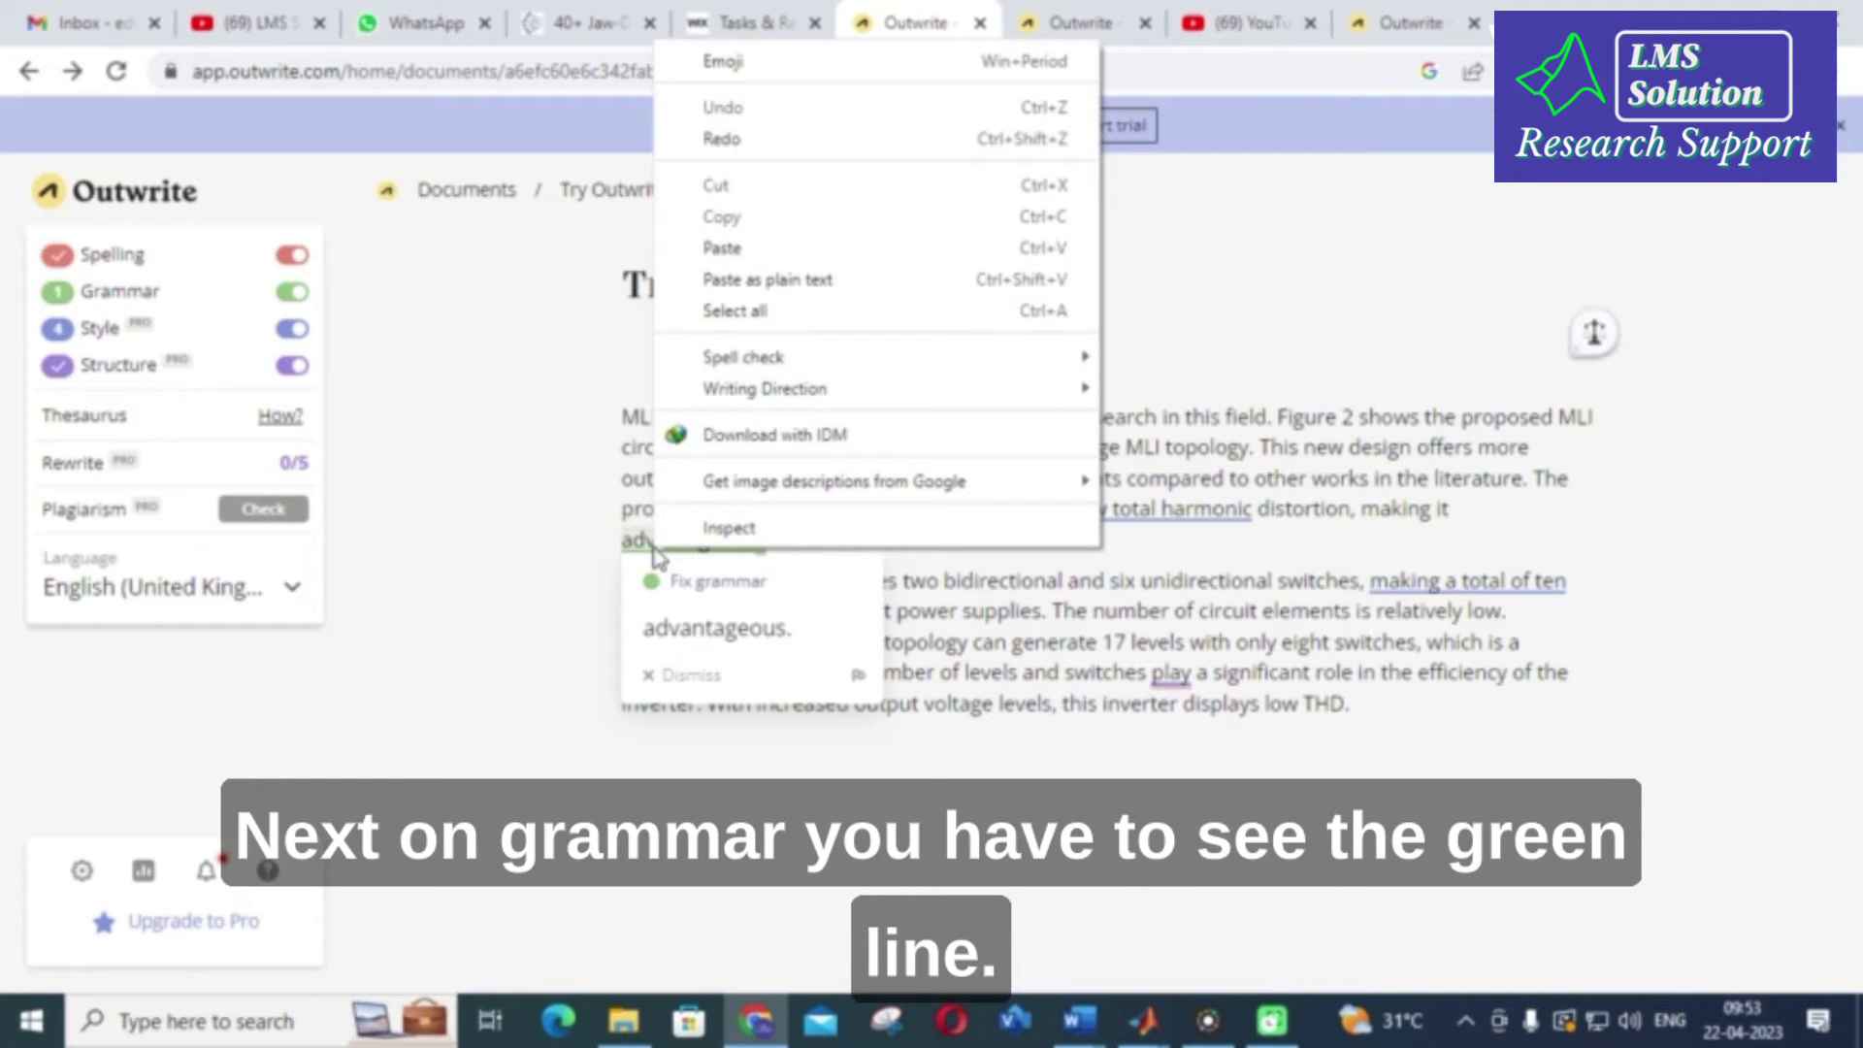
Apply the grammar fix for 'advantageous.' so Grammar reports no issues.
left_click(733, 632)
left_click(732, 632)
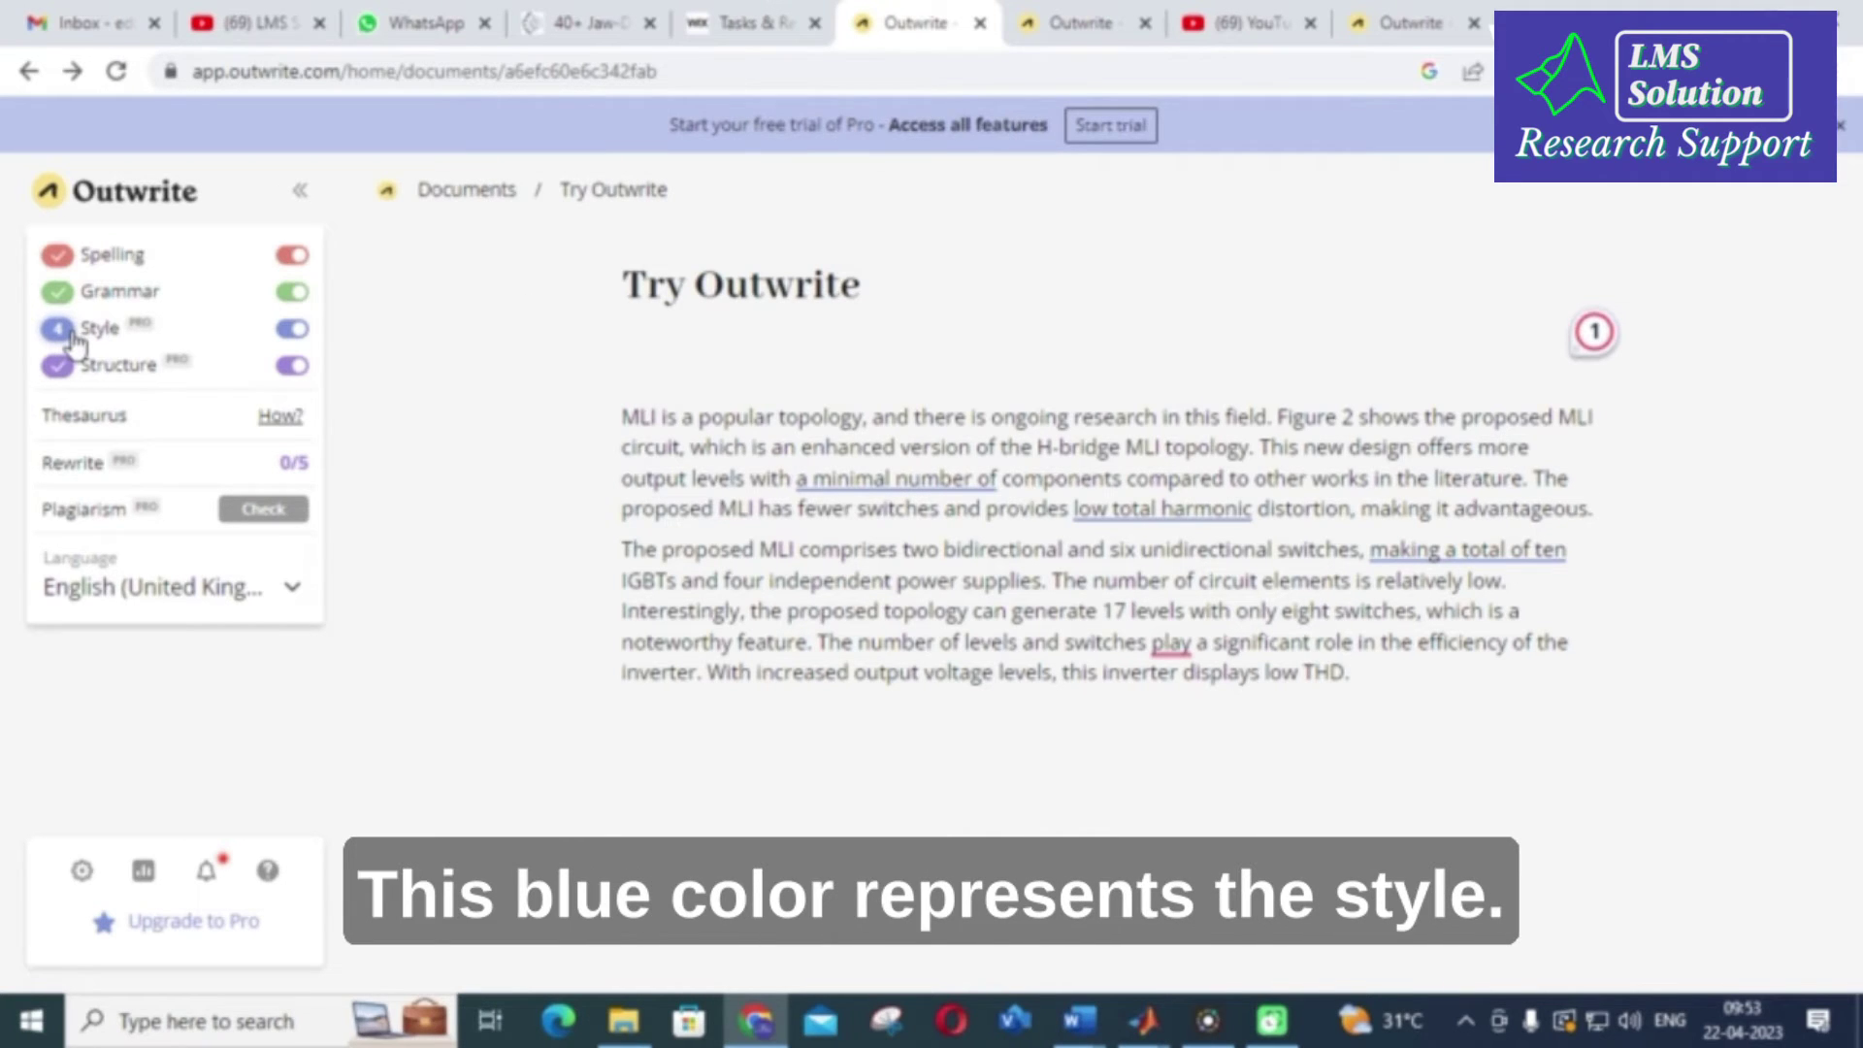
mouse_move(73, 340)
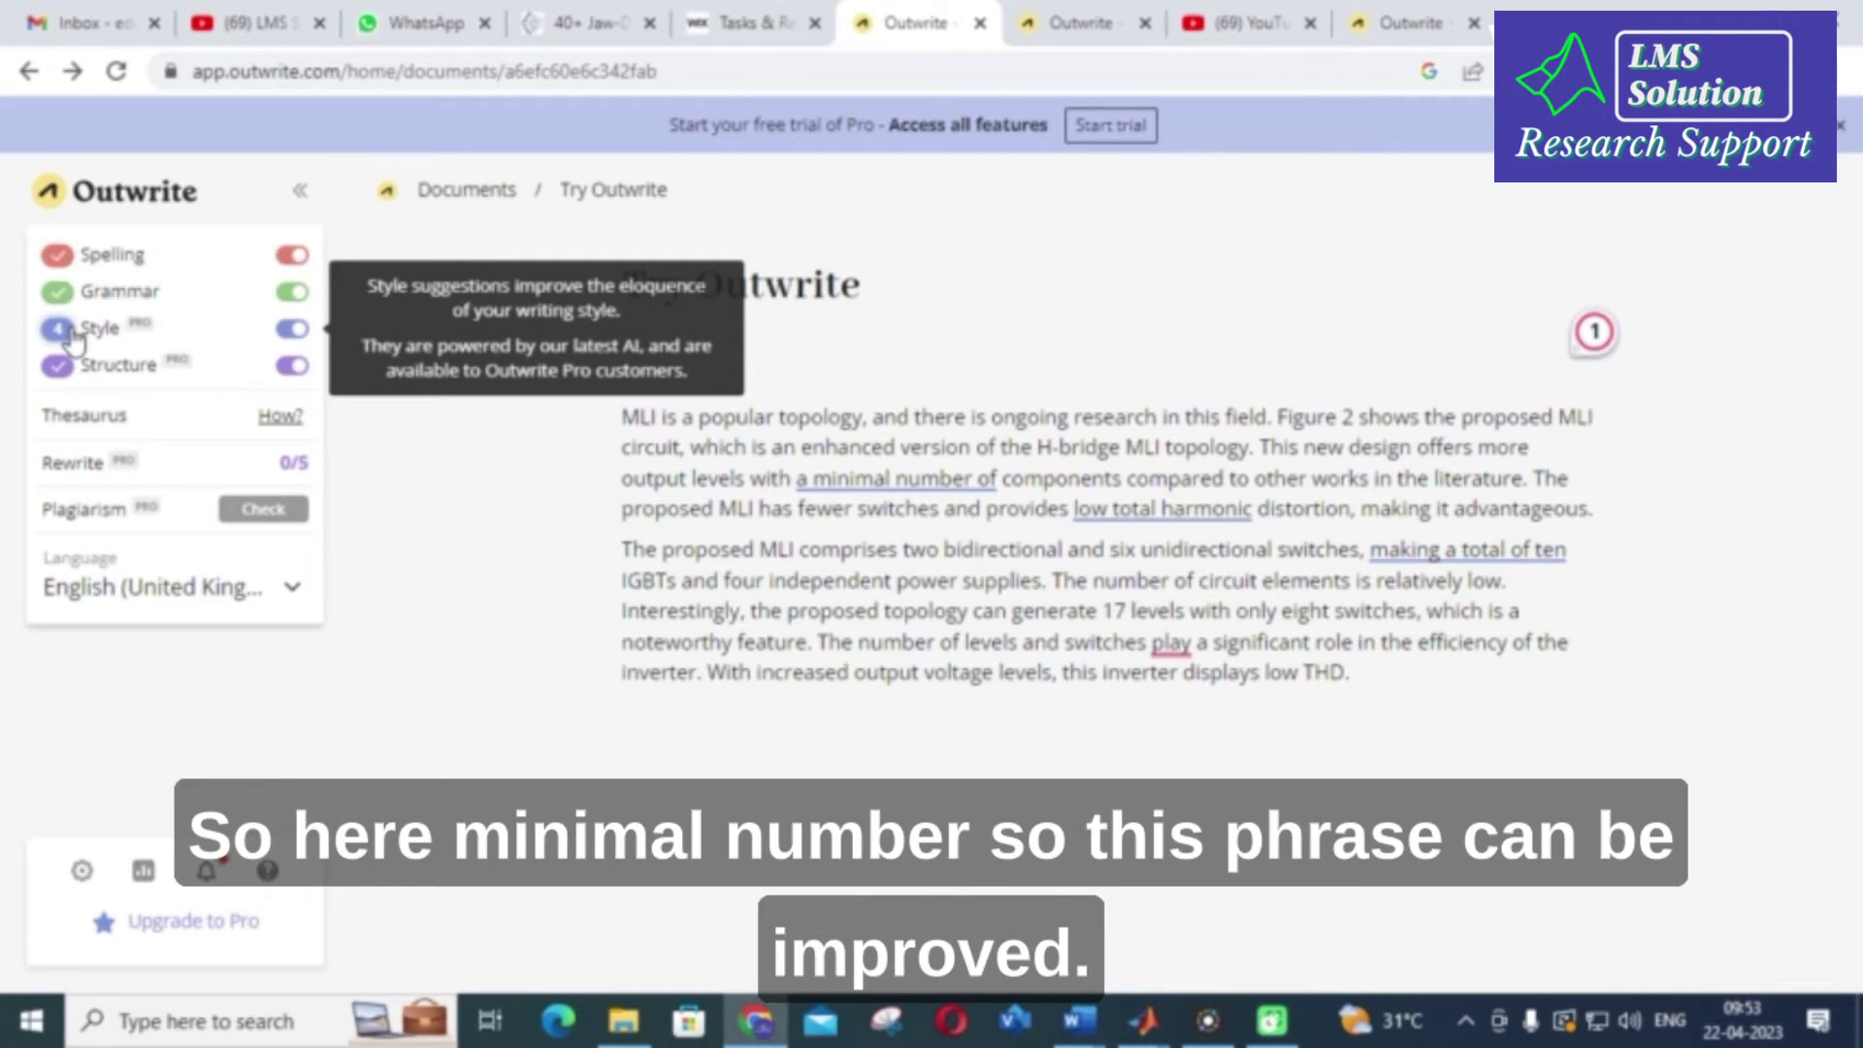
Review the Phrasing and Efficiency suggestions on 'a minimal number of', 'low total harmonic' and 'making a total of ten'.
right_click(918, 477)
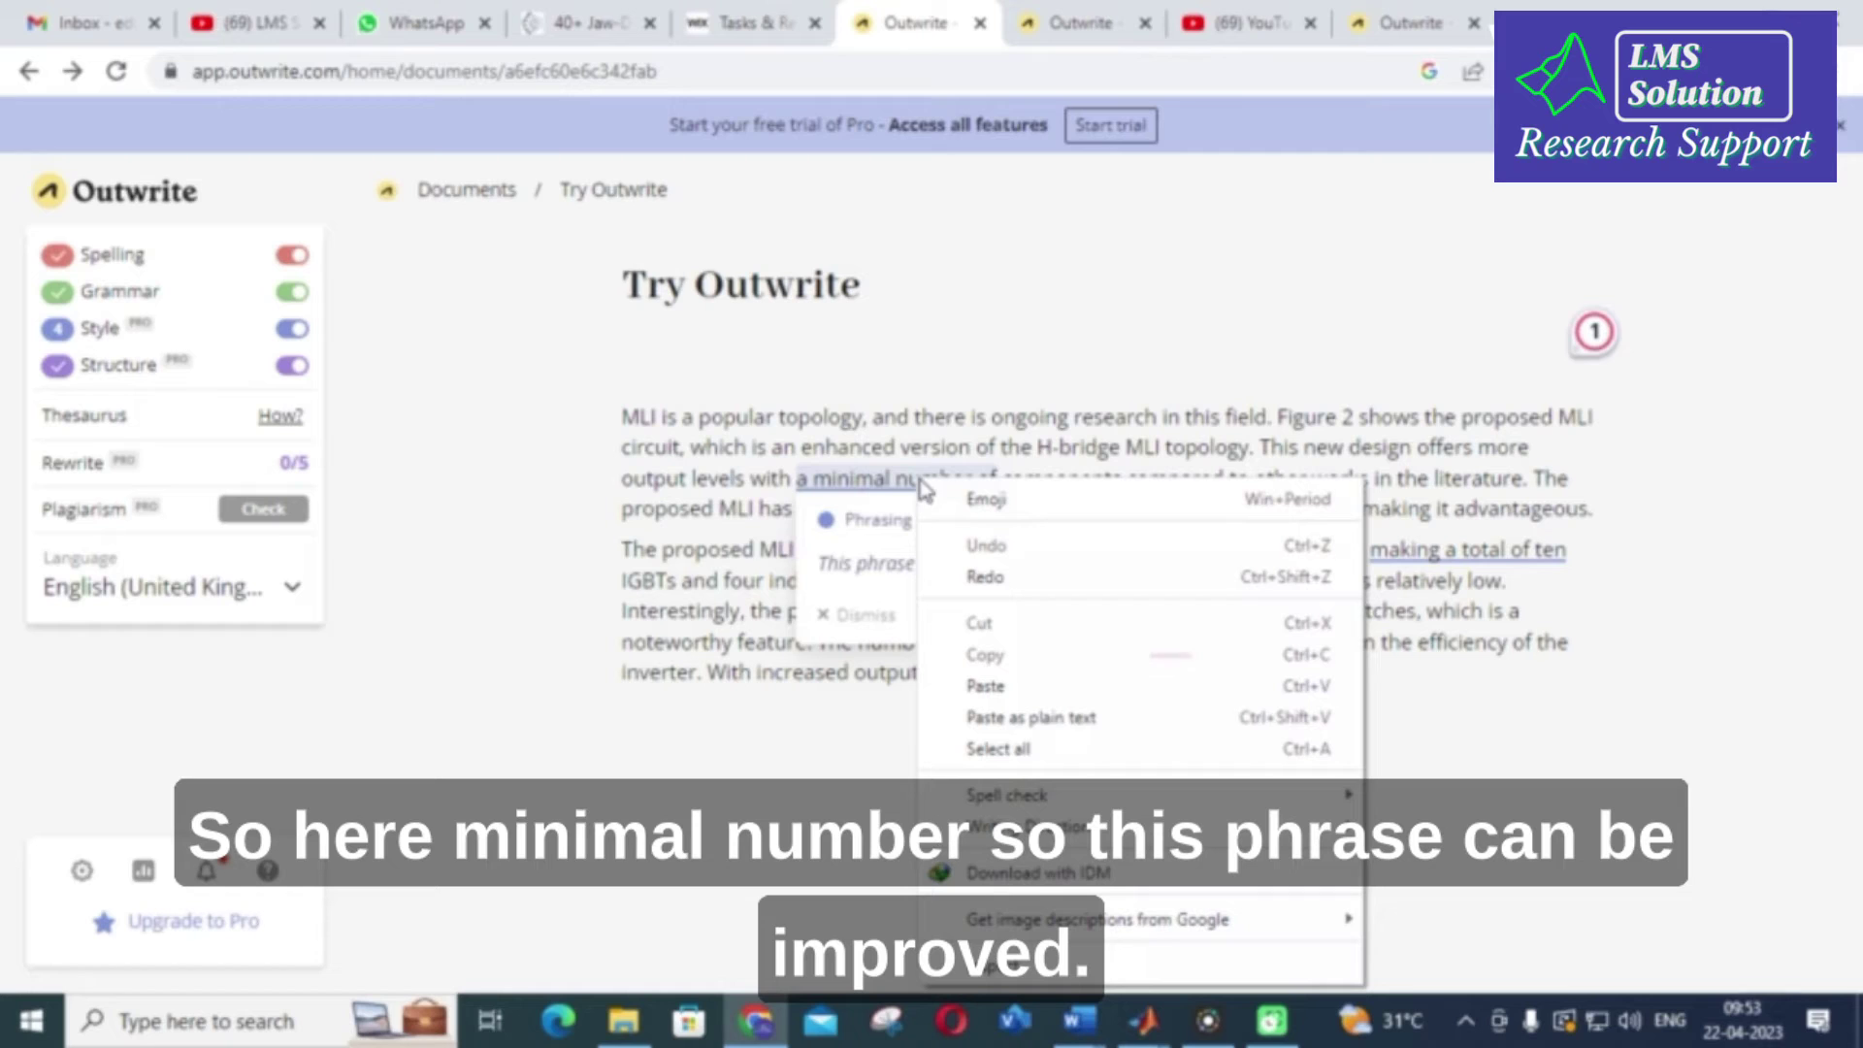
left_click(857, 595)
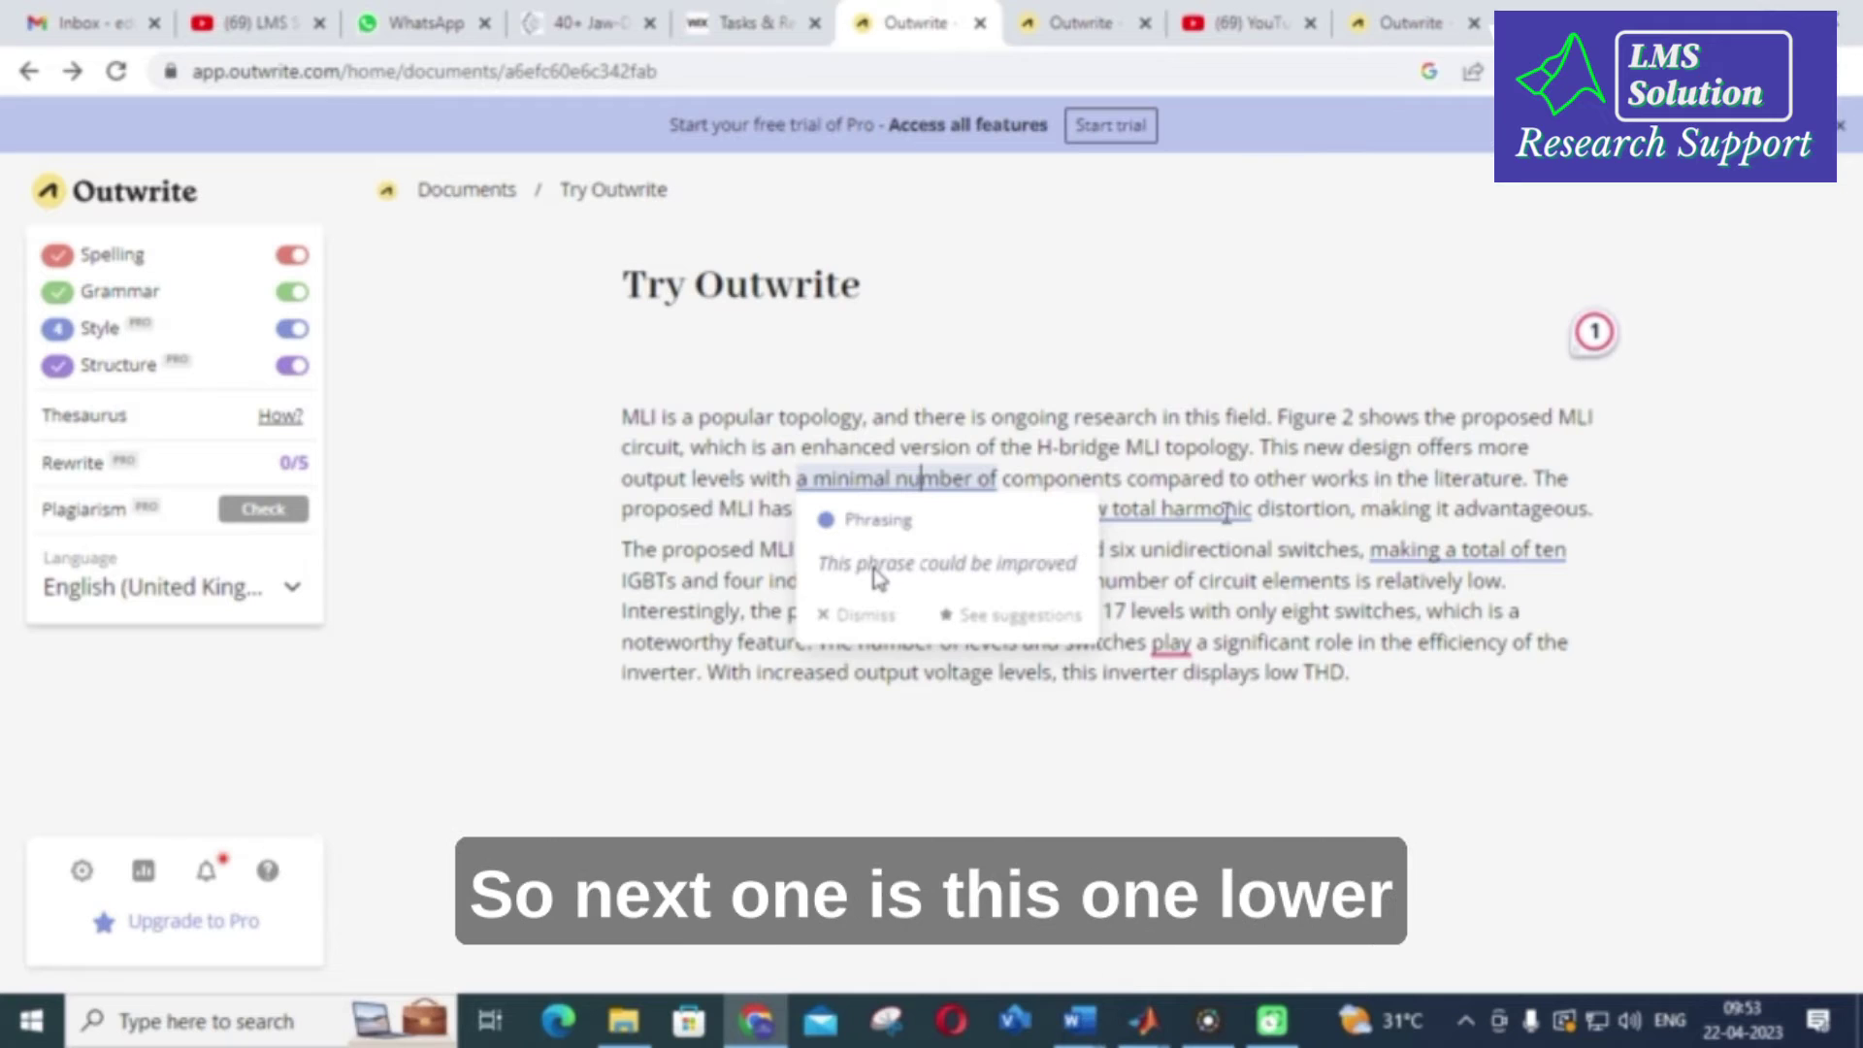
left_click(1163, 510)
right_click(1167, 512)
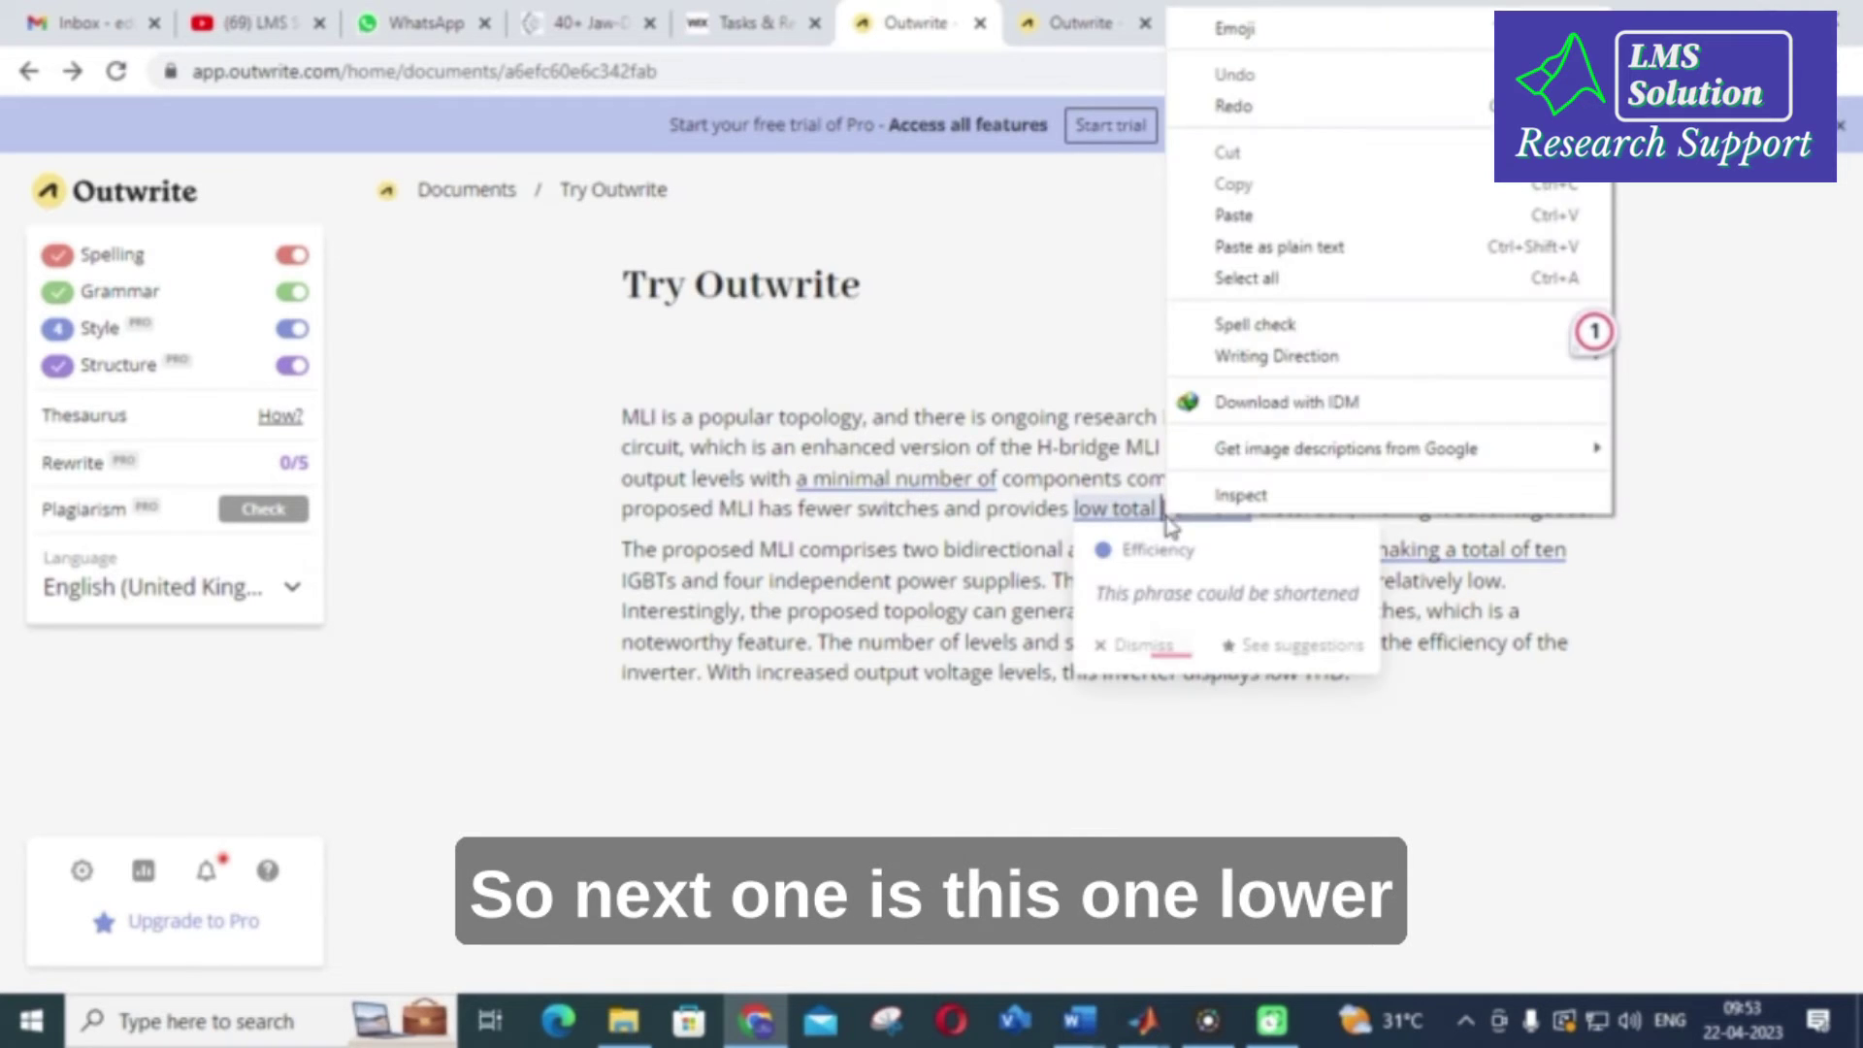
left_click(1048, 548)
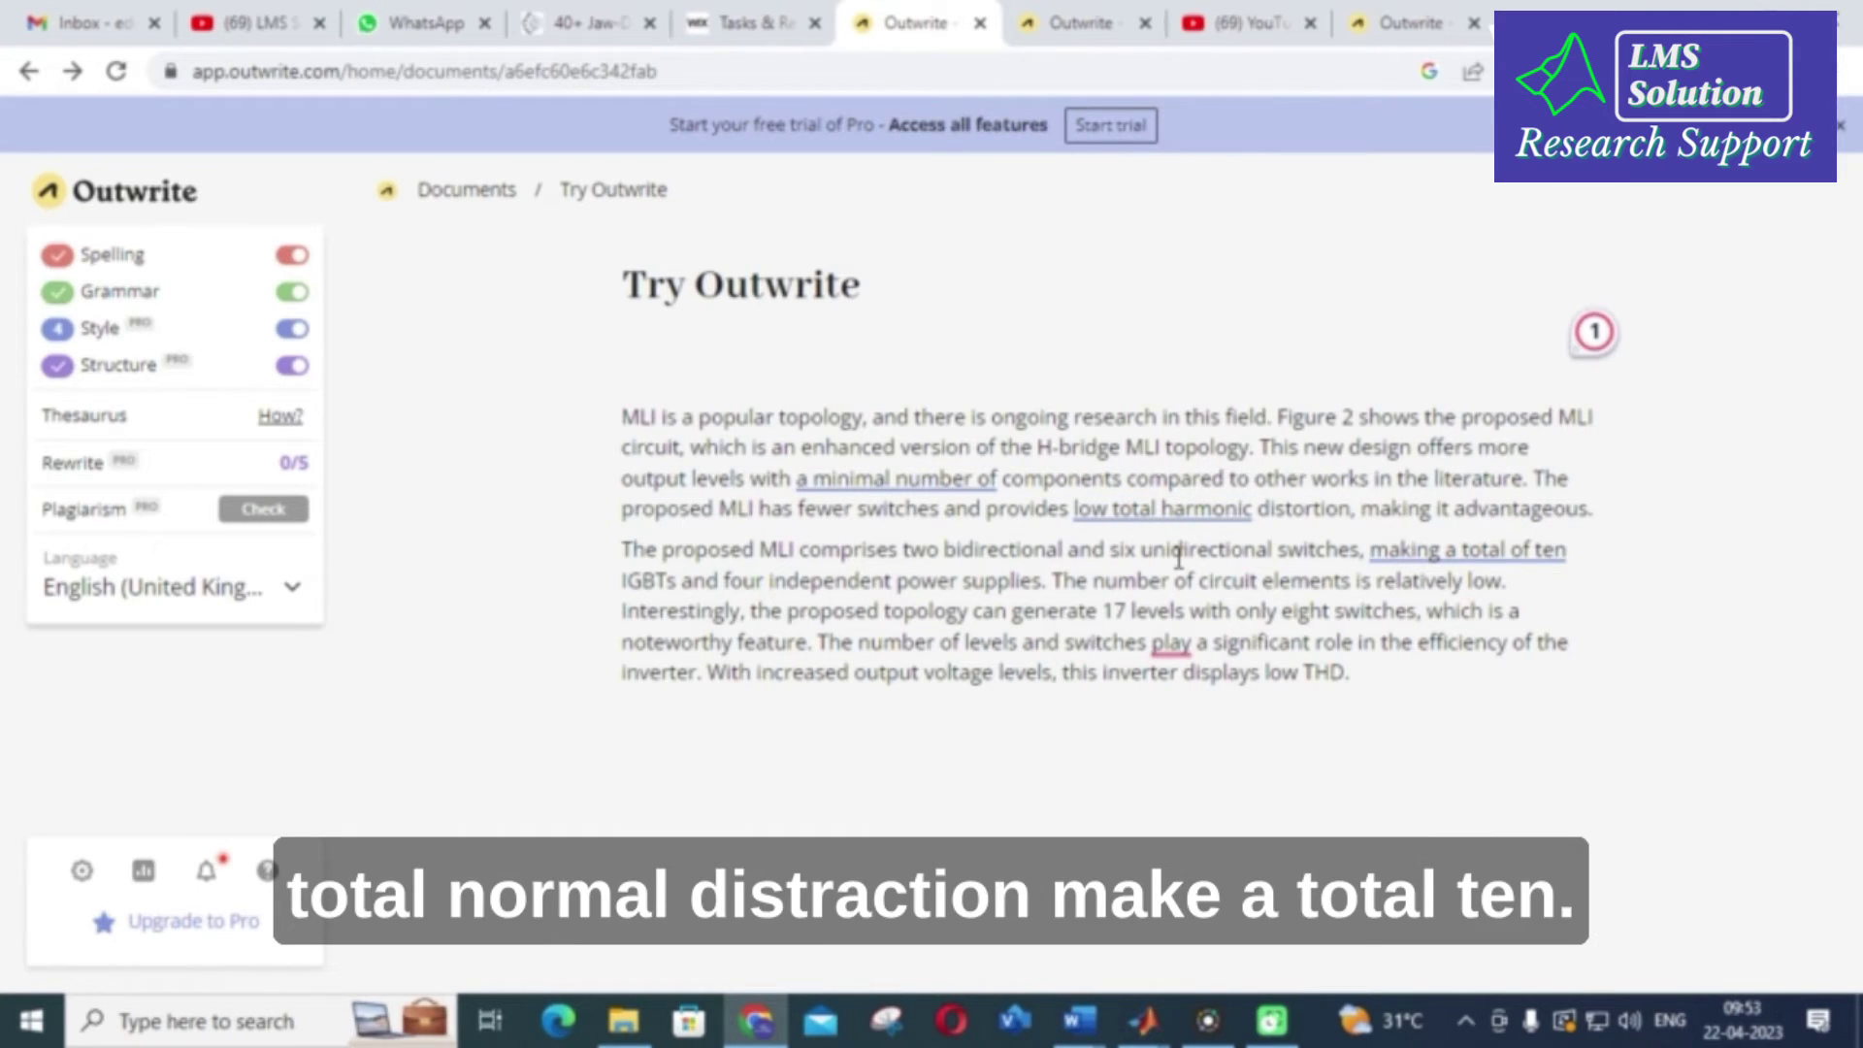
right_click(1470, 546)
left_click(1075, 677)
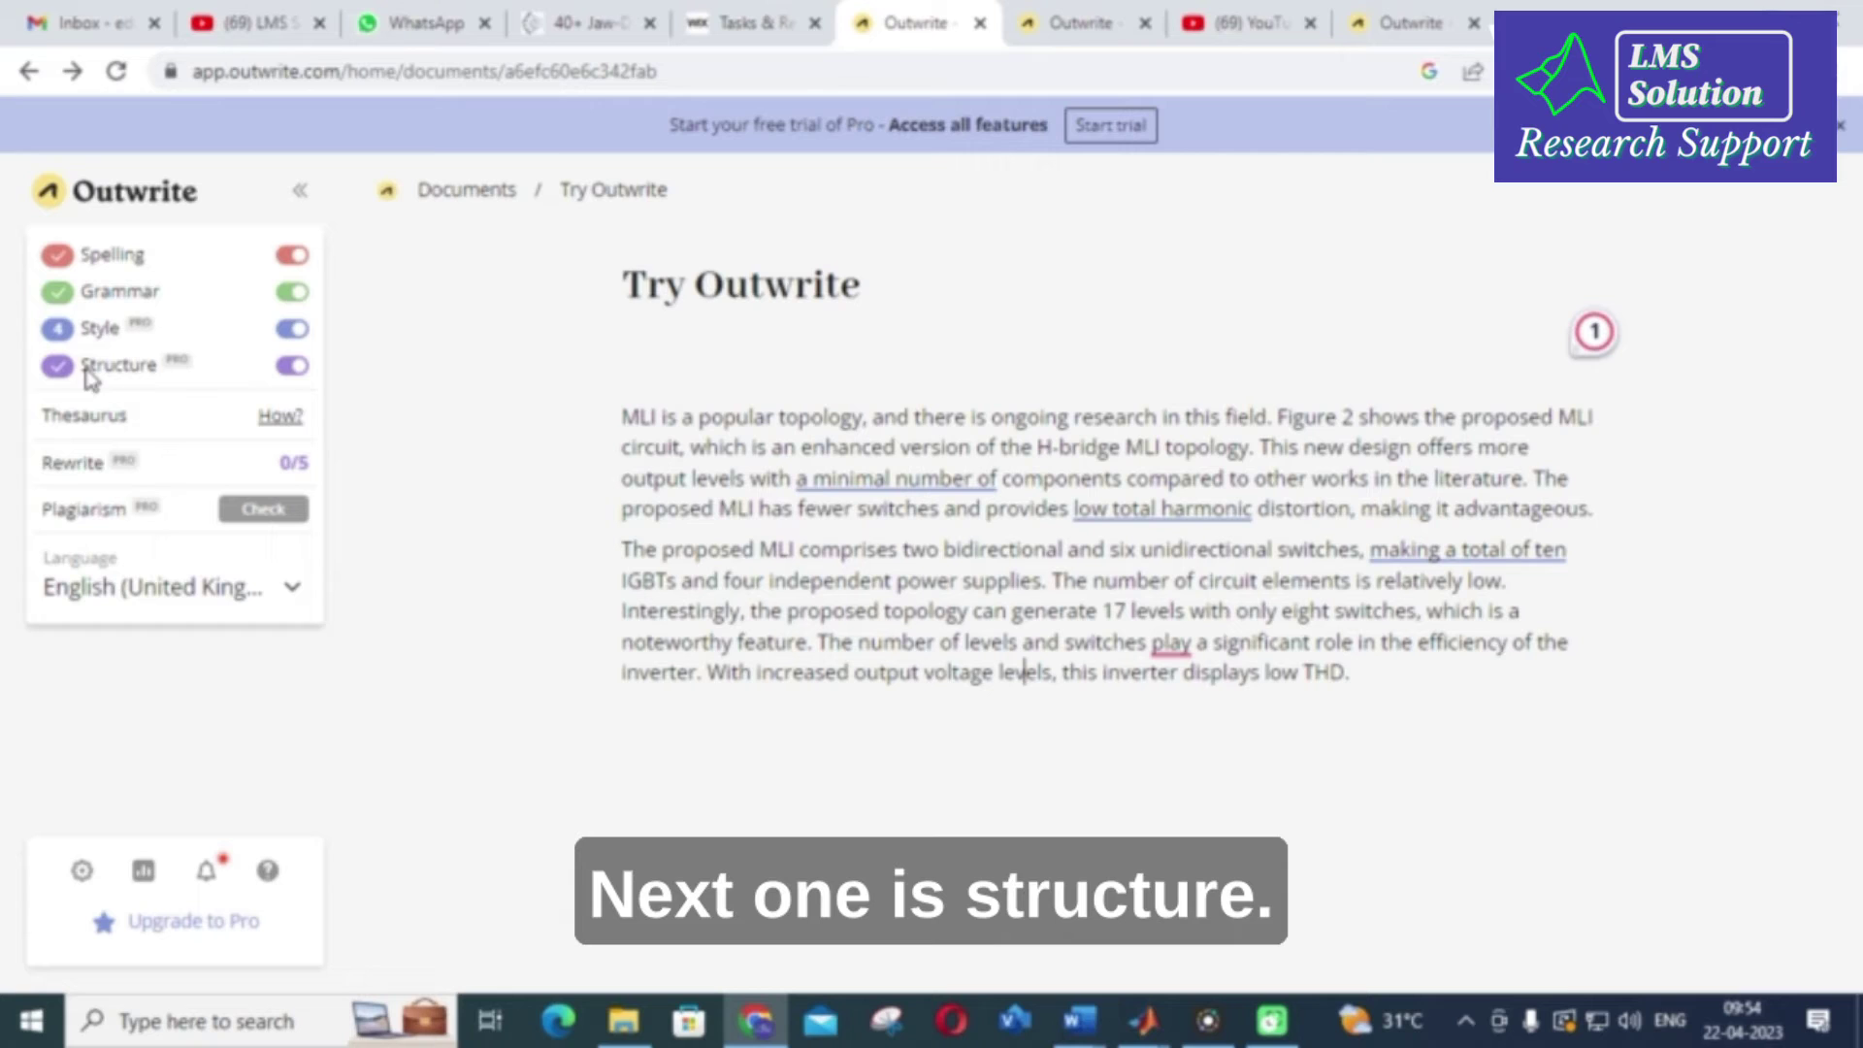
mouse_move(96, 377)
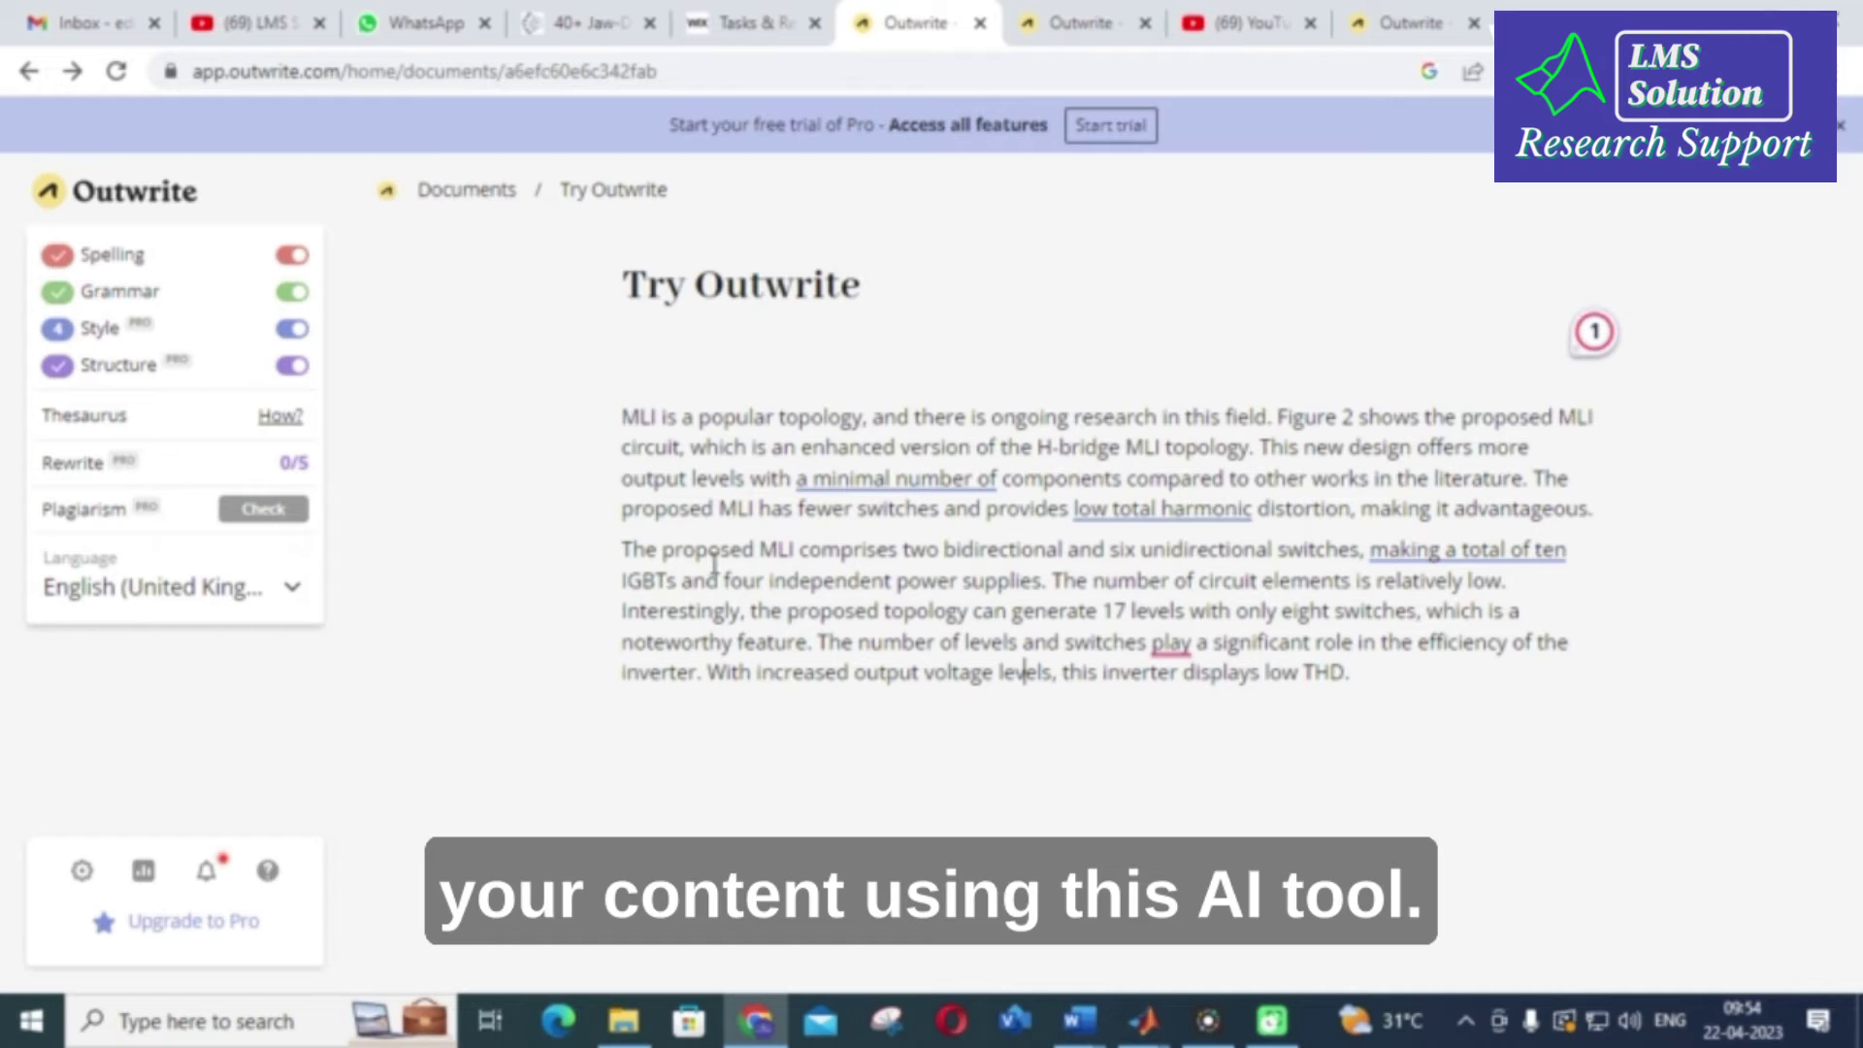
Replace the MLI text with the photovoltaics pricing paragraph.
mouse_move(1079, 1020)
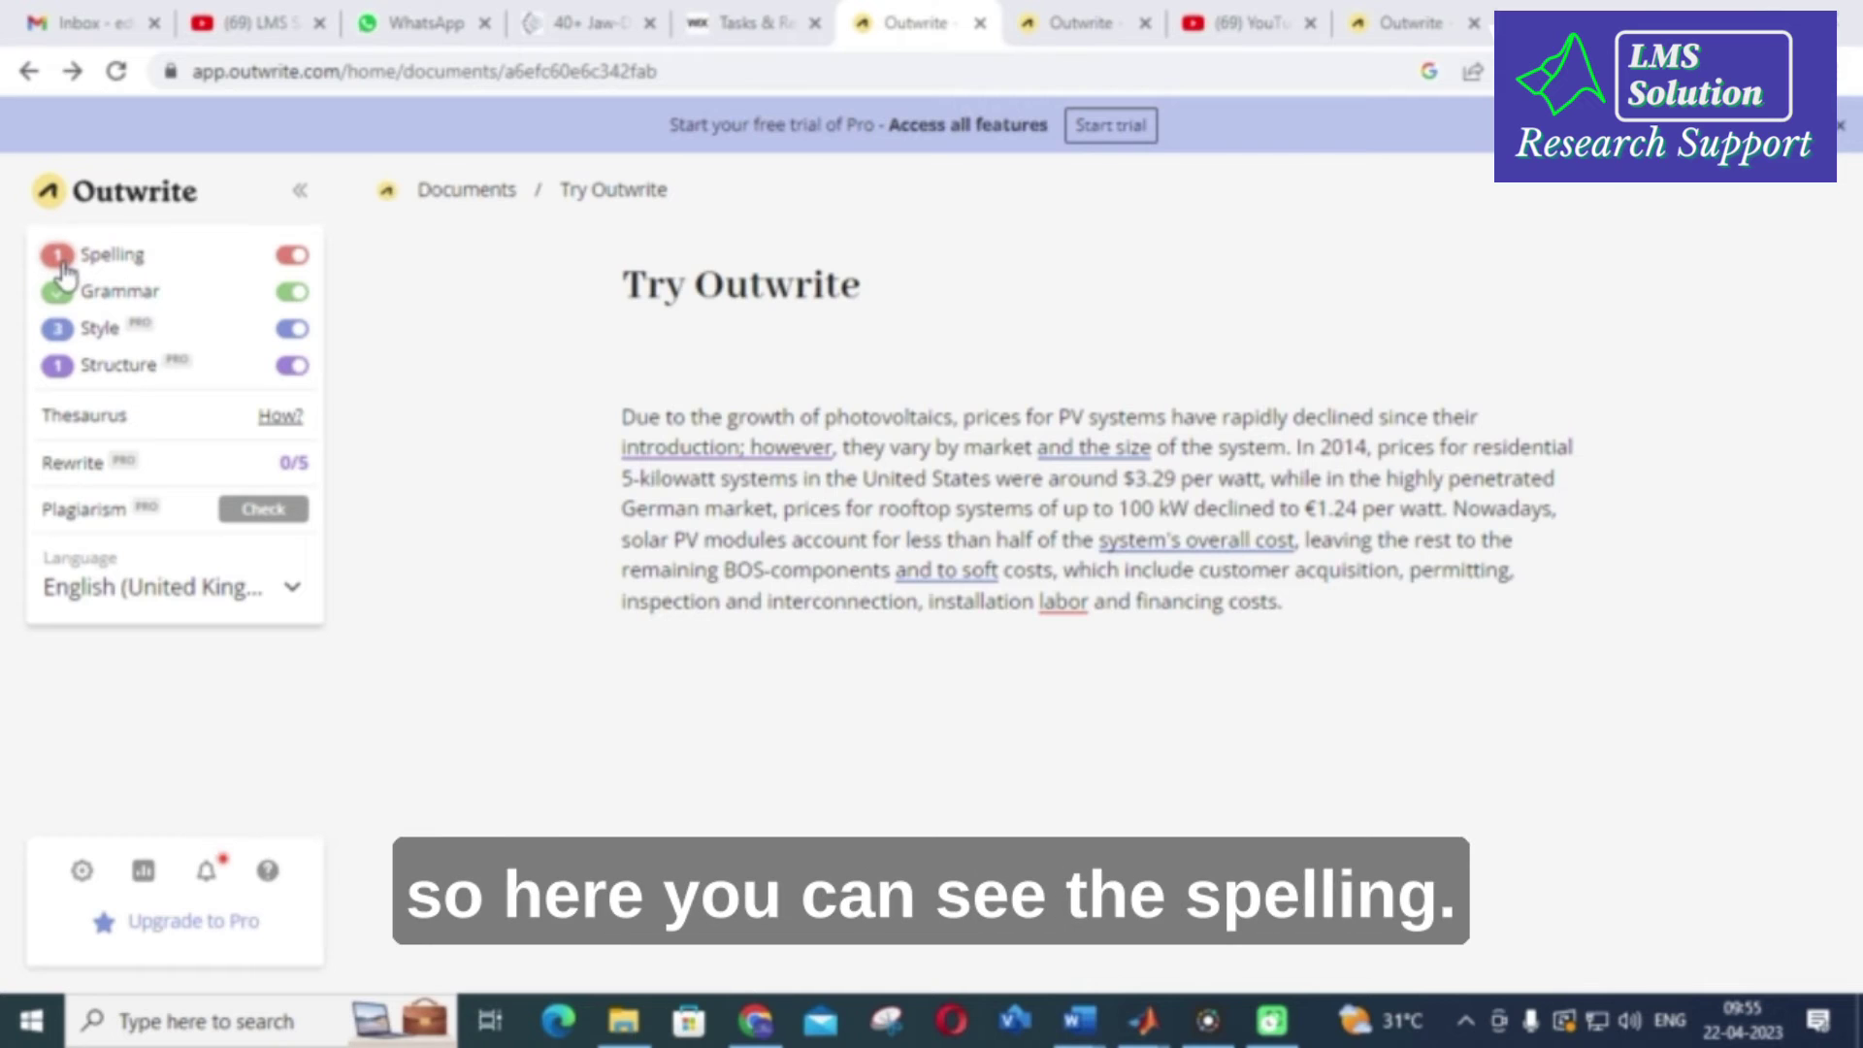
Accept the spelling fix so 'installation labor' reads 'installation labour'.
mouse_move(64, 275)
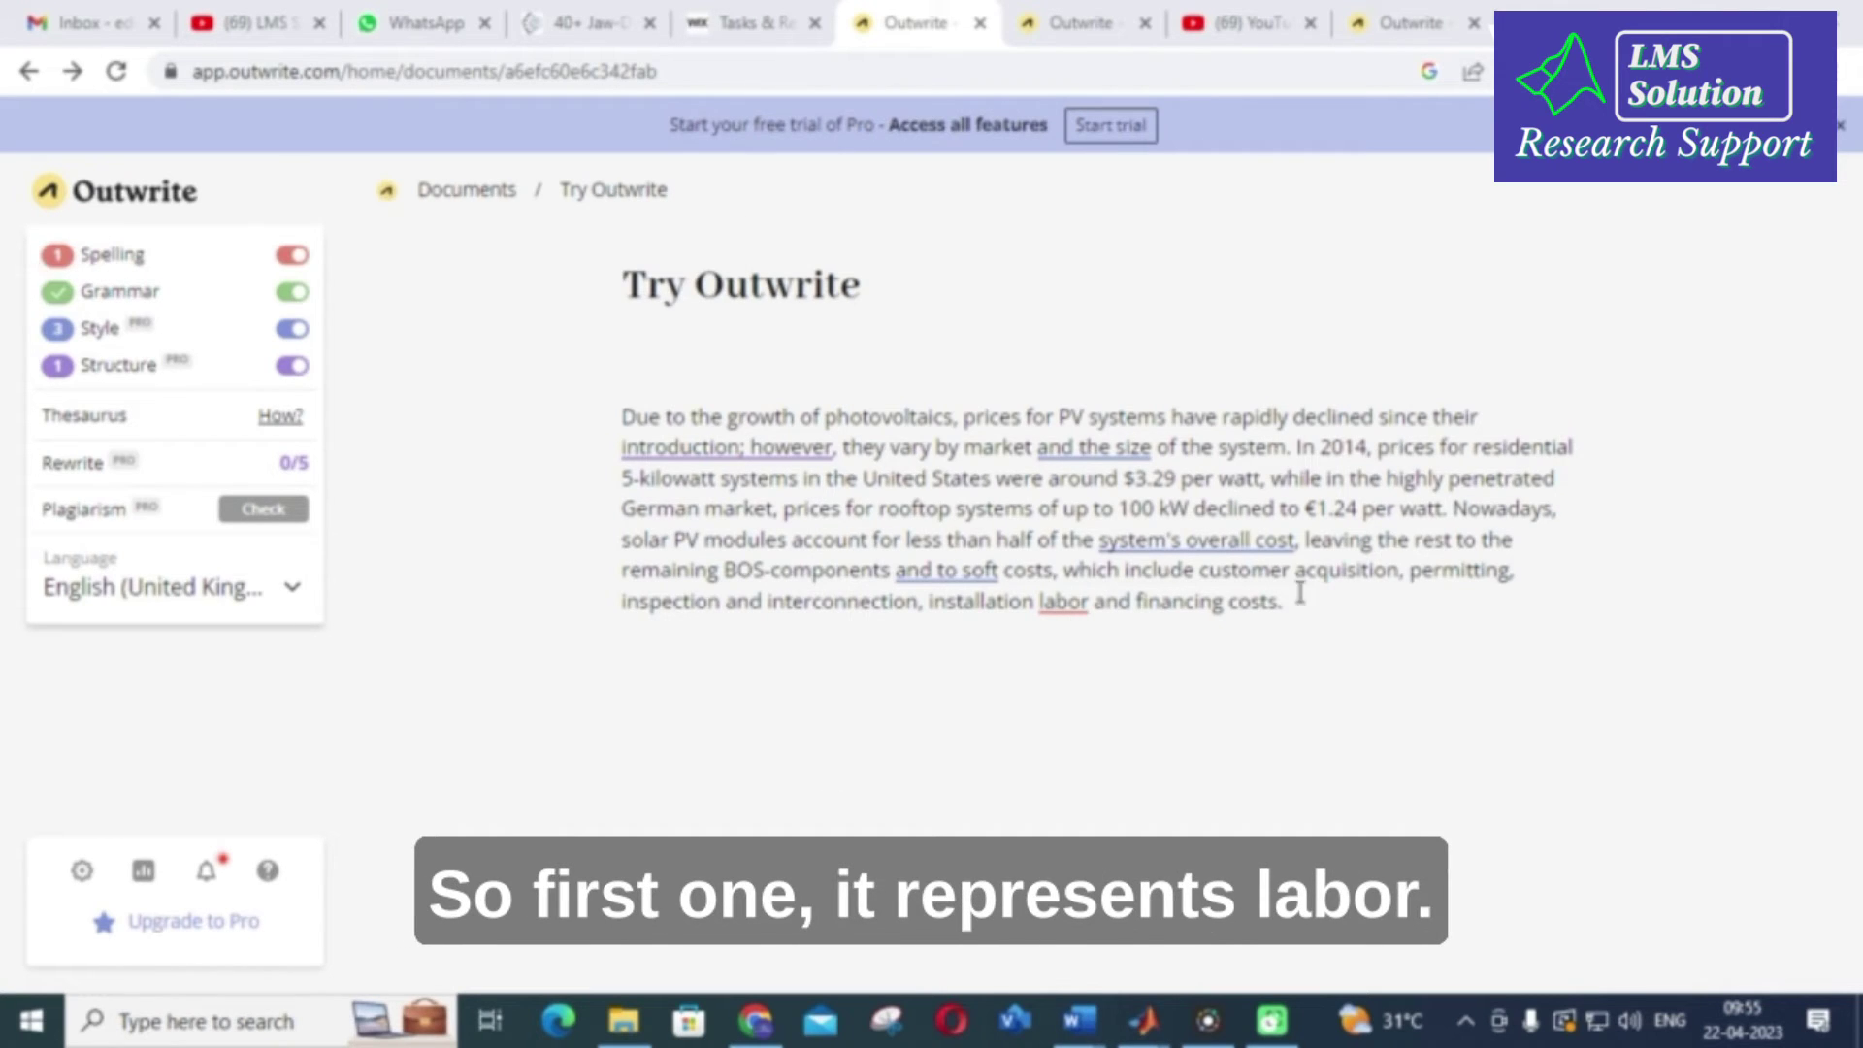
right_click(1064, 607)
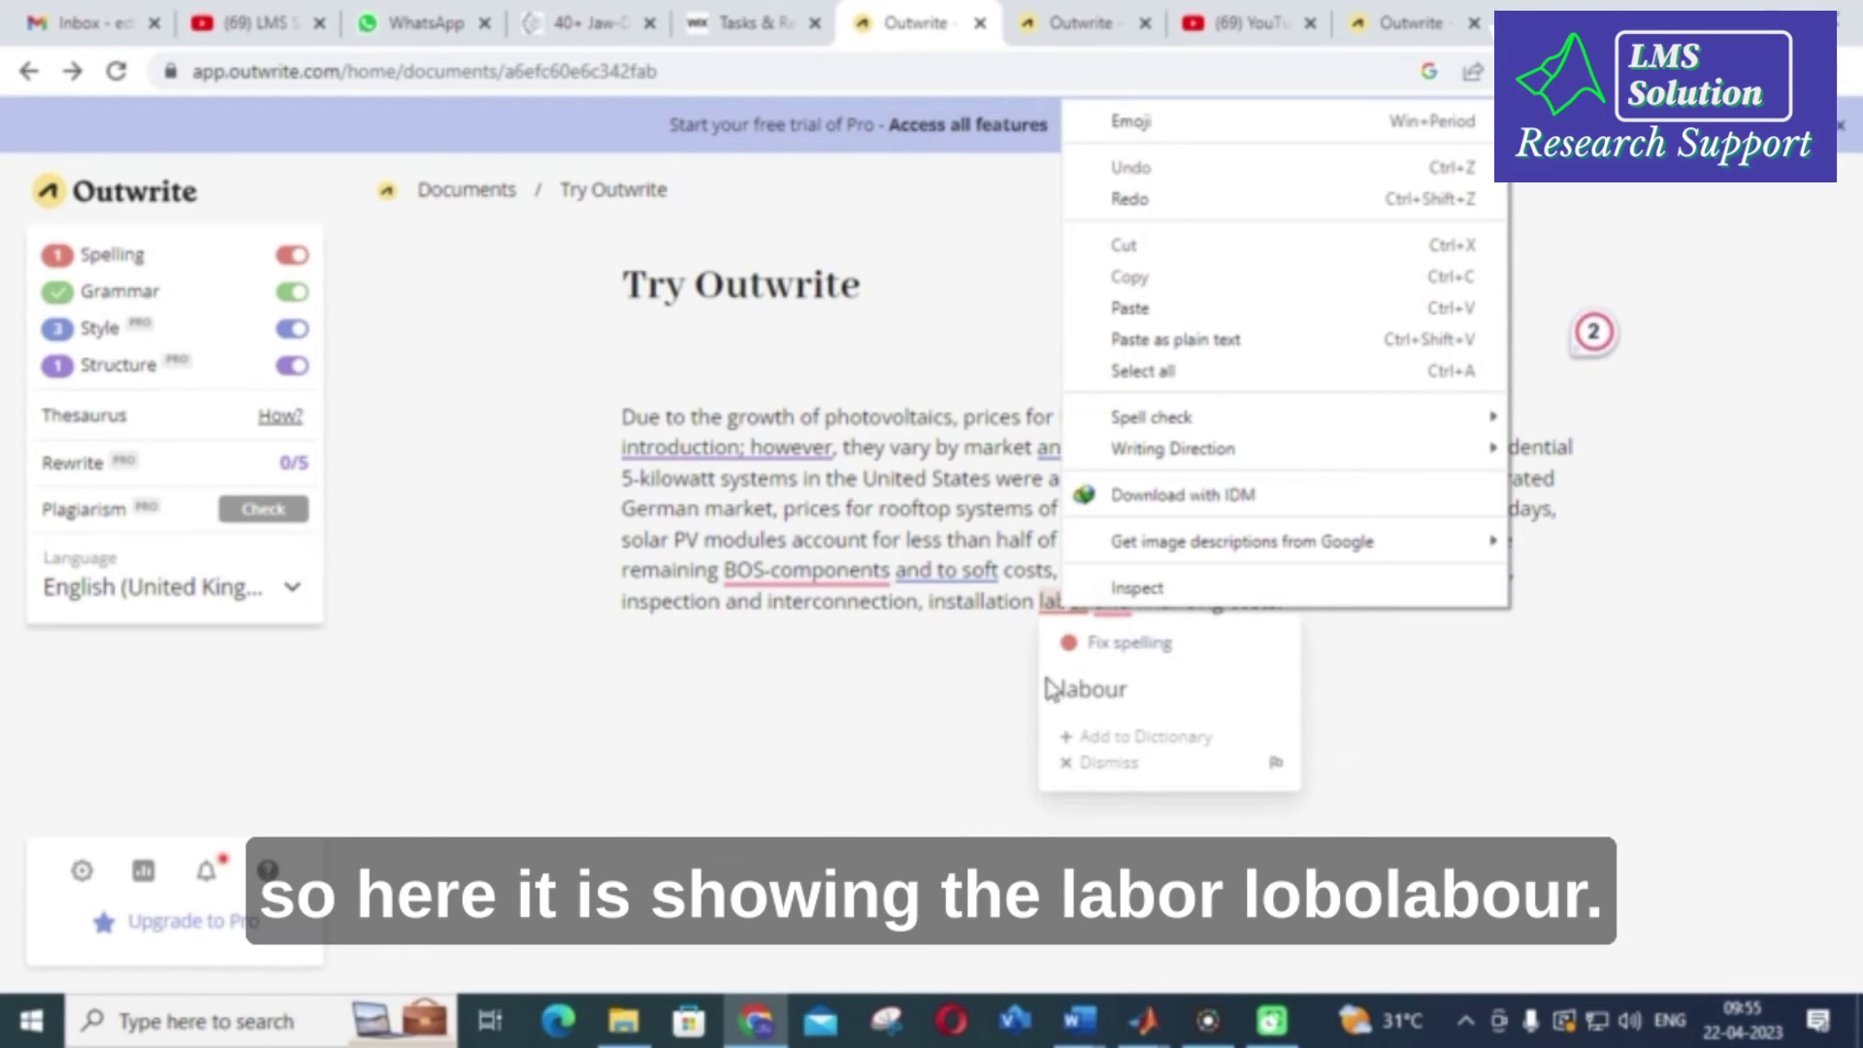
left_click(1111, 706)
left_click(1110, 697)
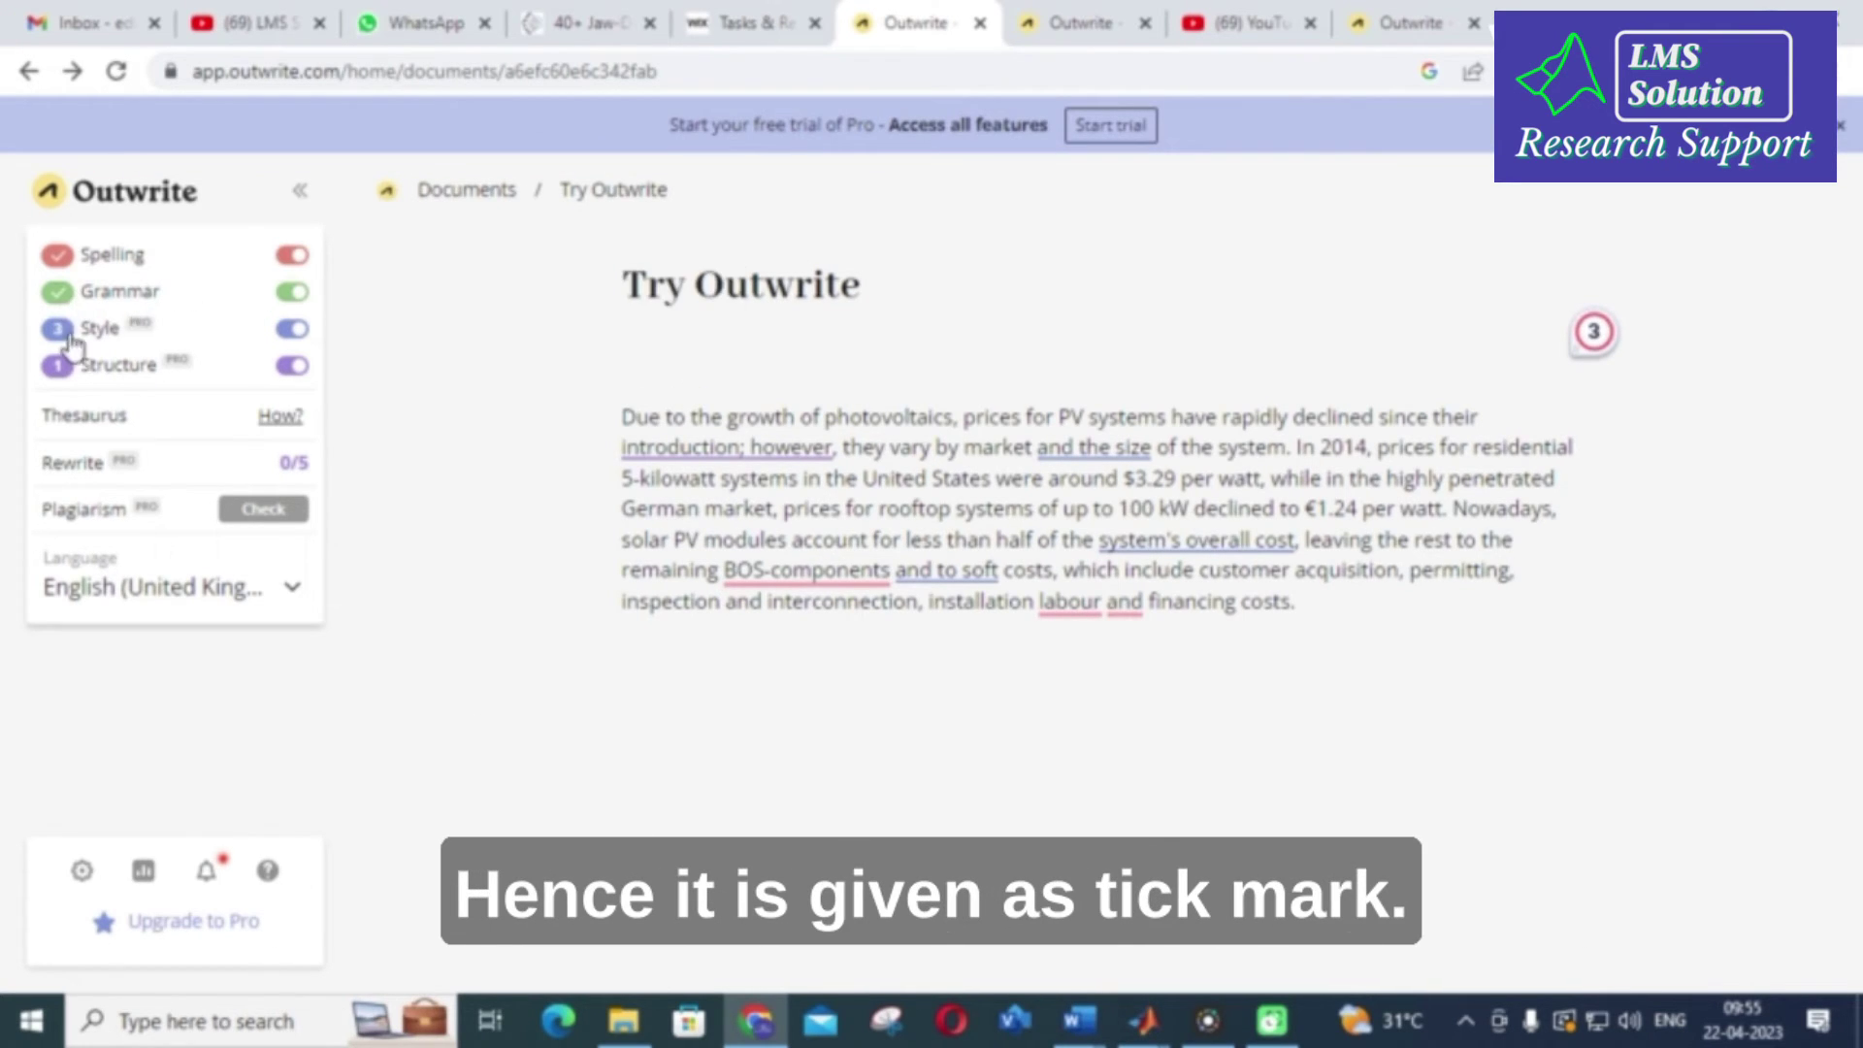
mouse_move(64, 341)
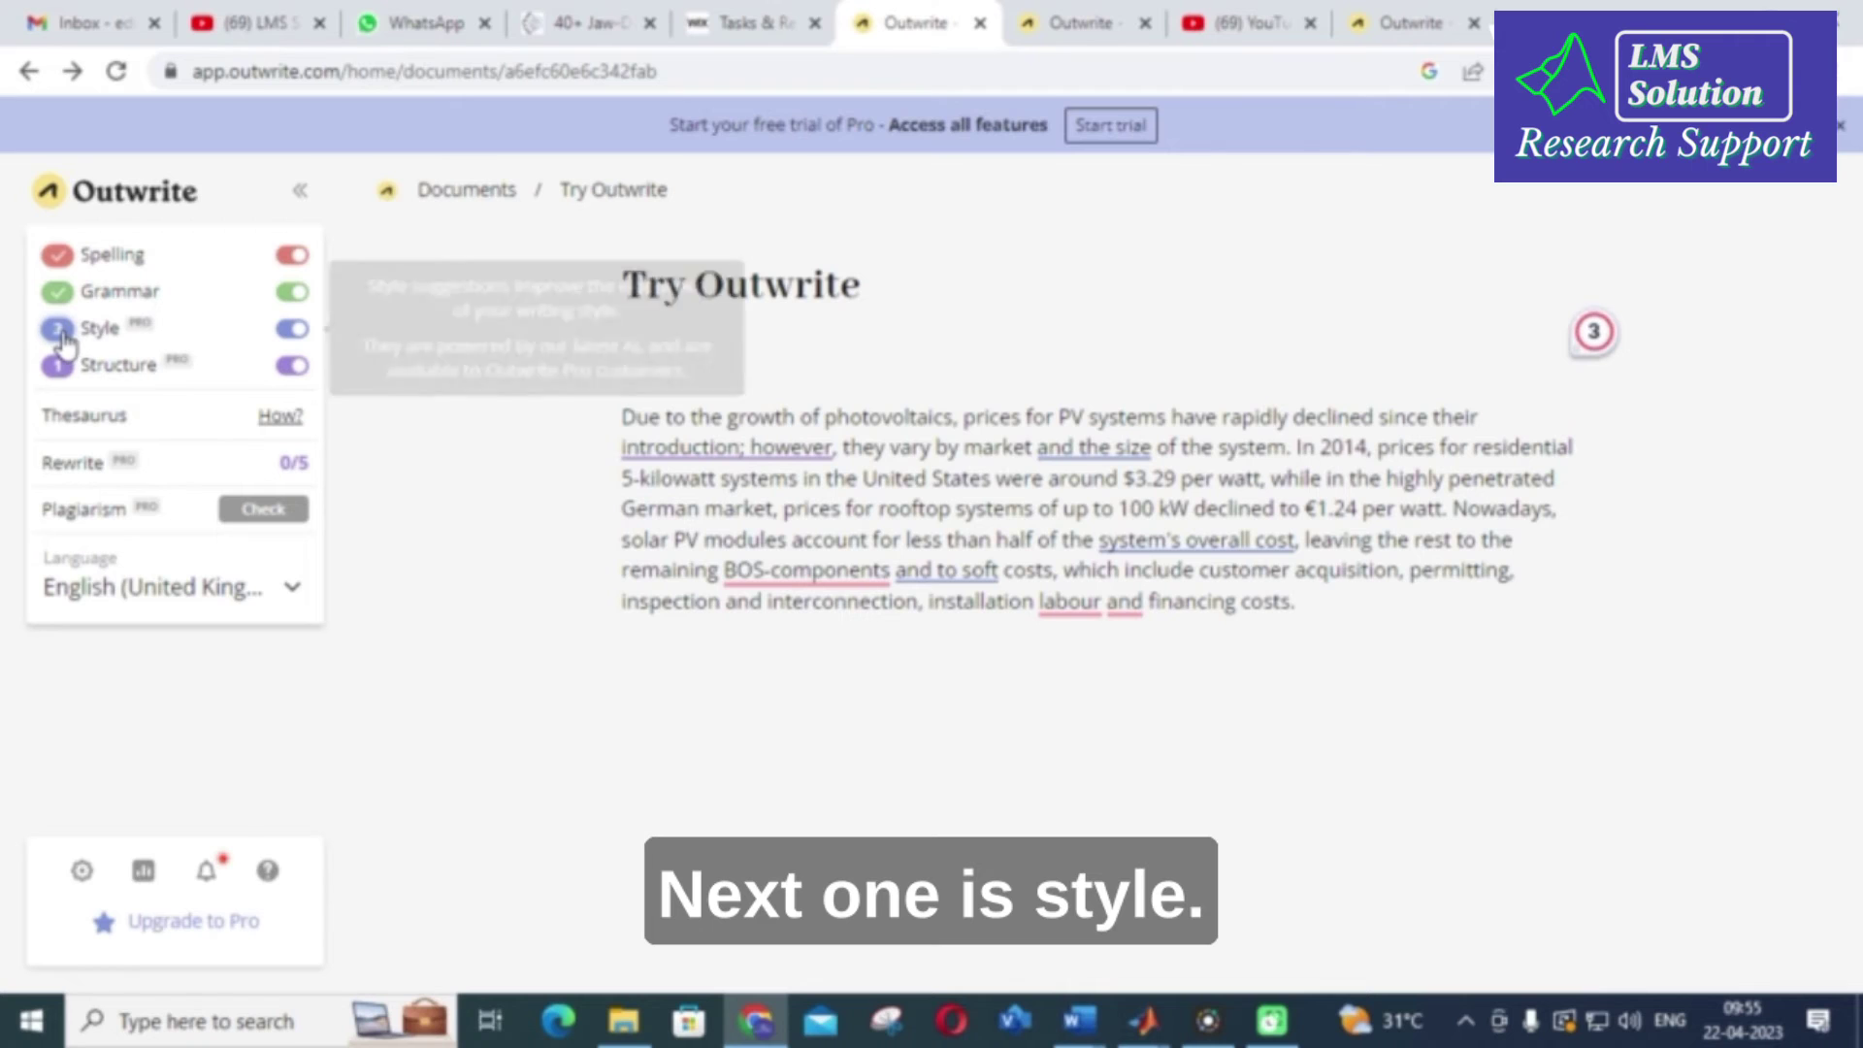
right_click(662, 457)
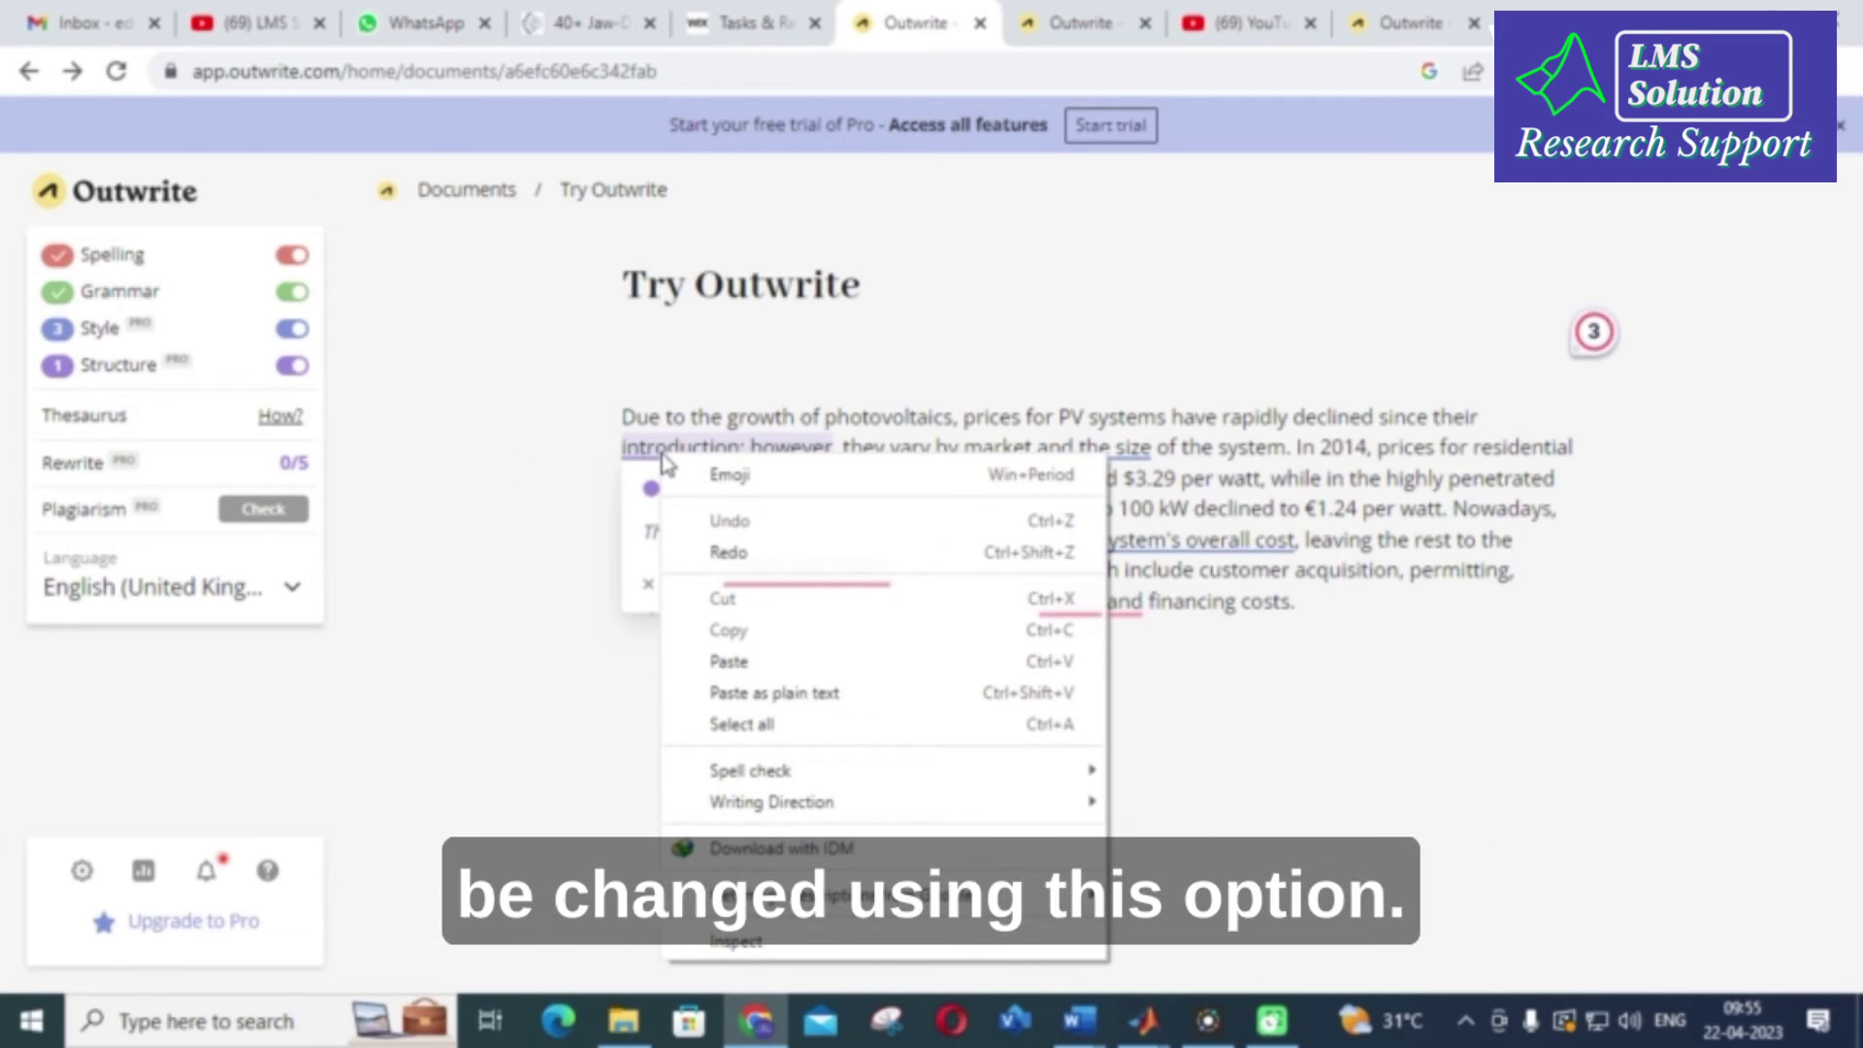
left_click(1133, 454)
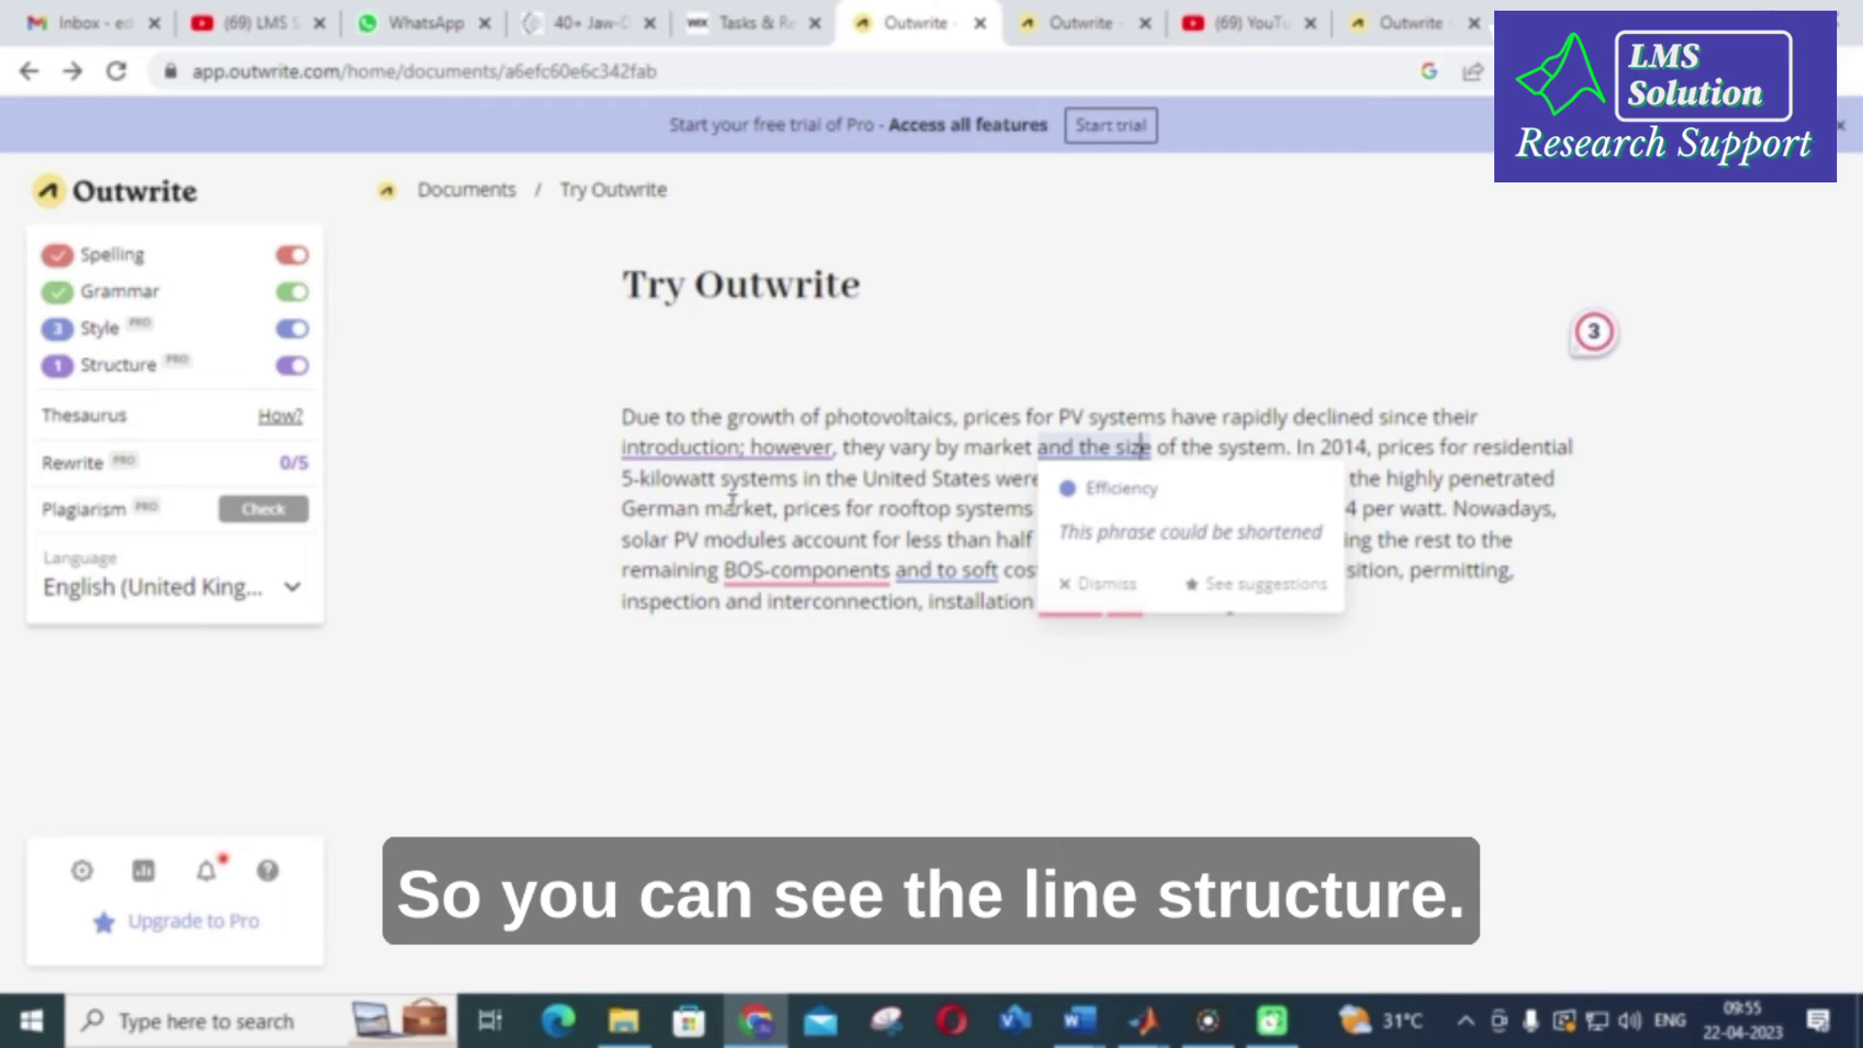
left_click(932, 645)
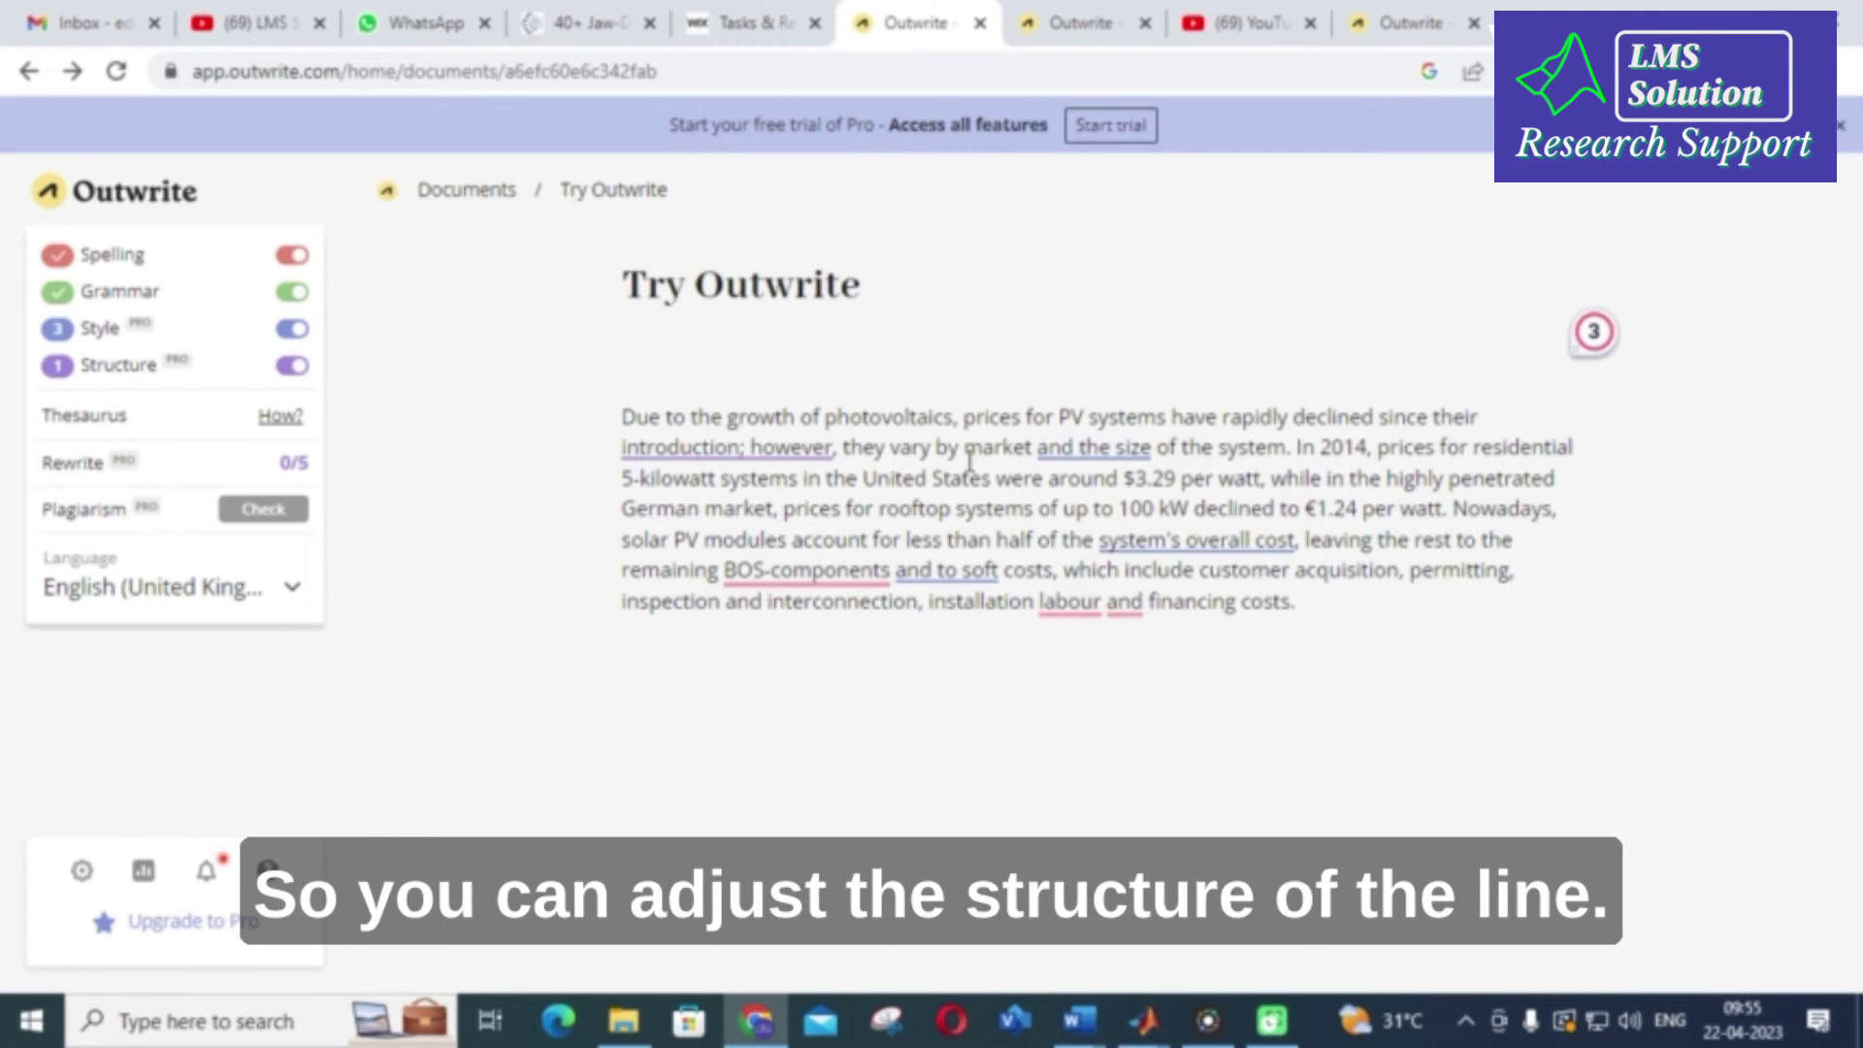
right_click(772, 463)
left_click(557, 544)
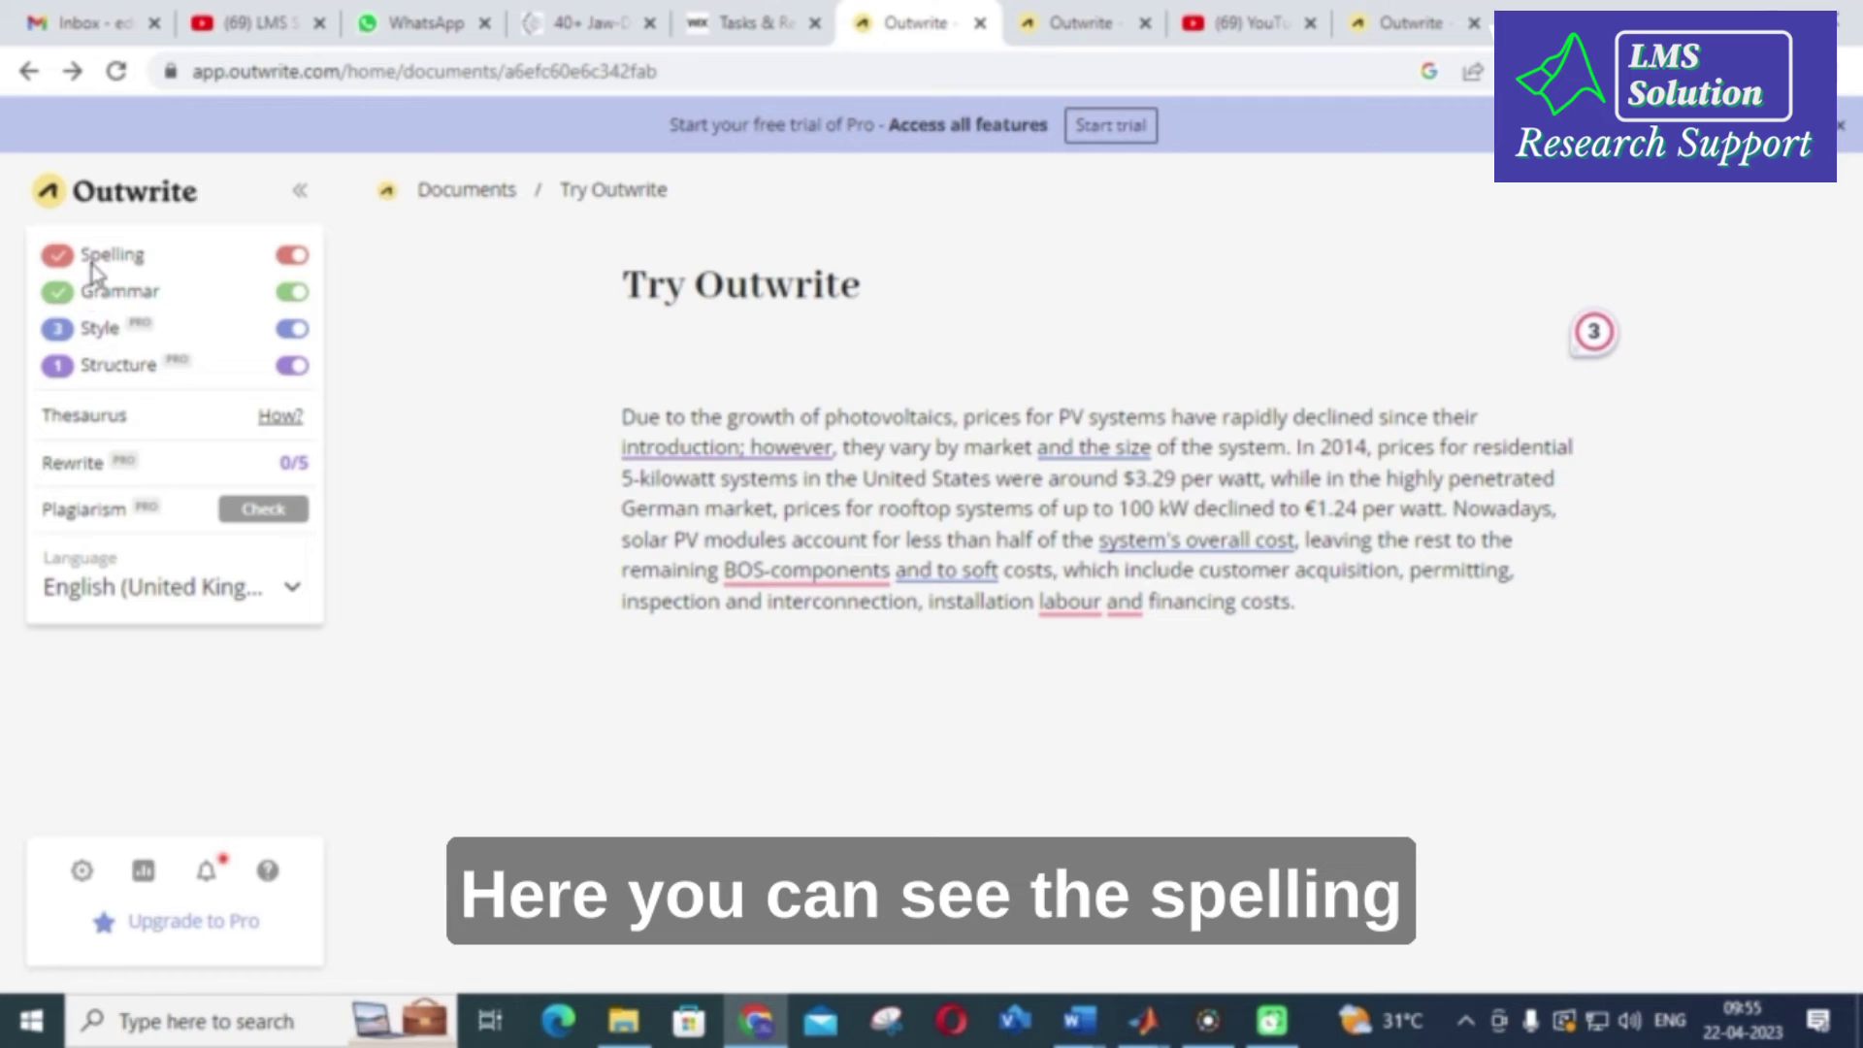
Accept the suggestion changing 'BOS-components' to 'BOS components'.
left_click(804, 573)
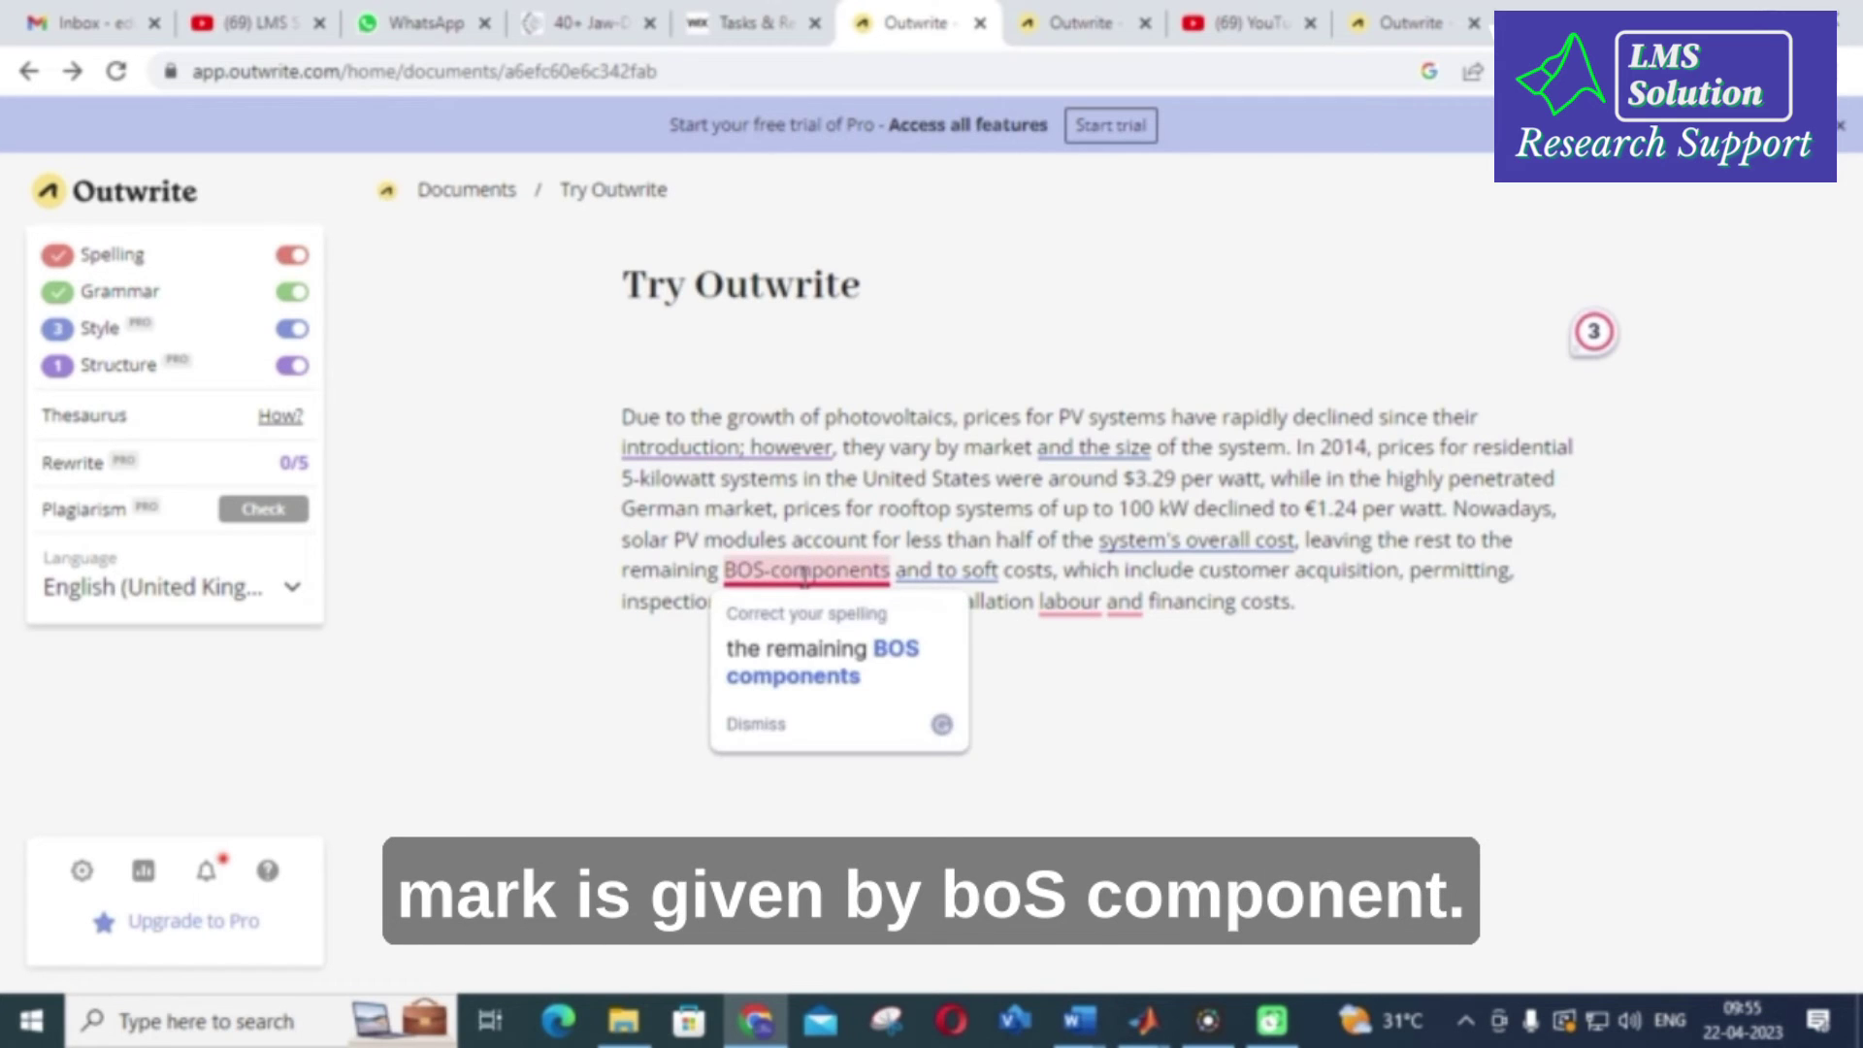
right_click(797, 586)
right_click(783, 588)
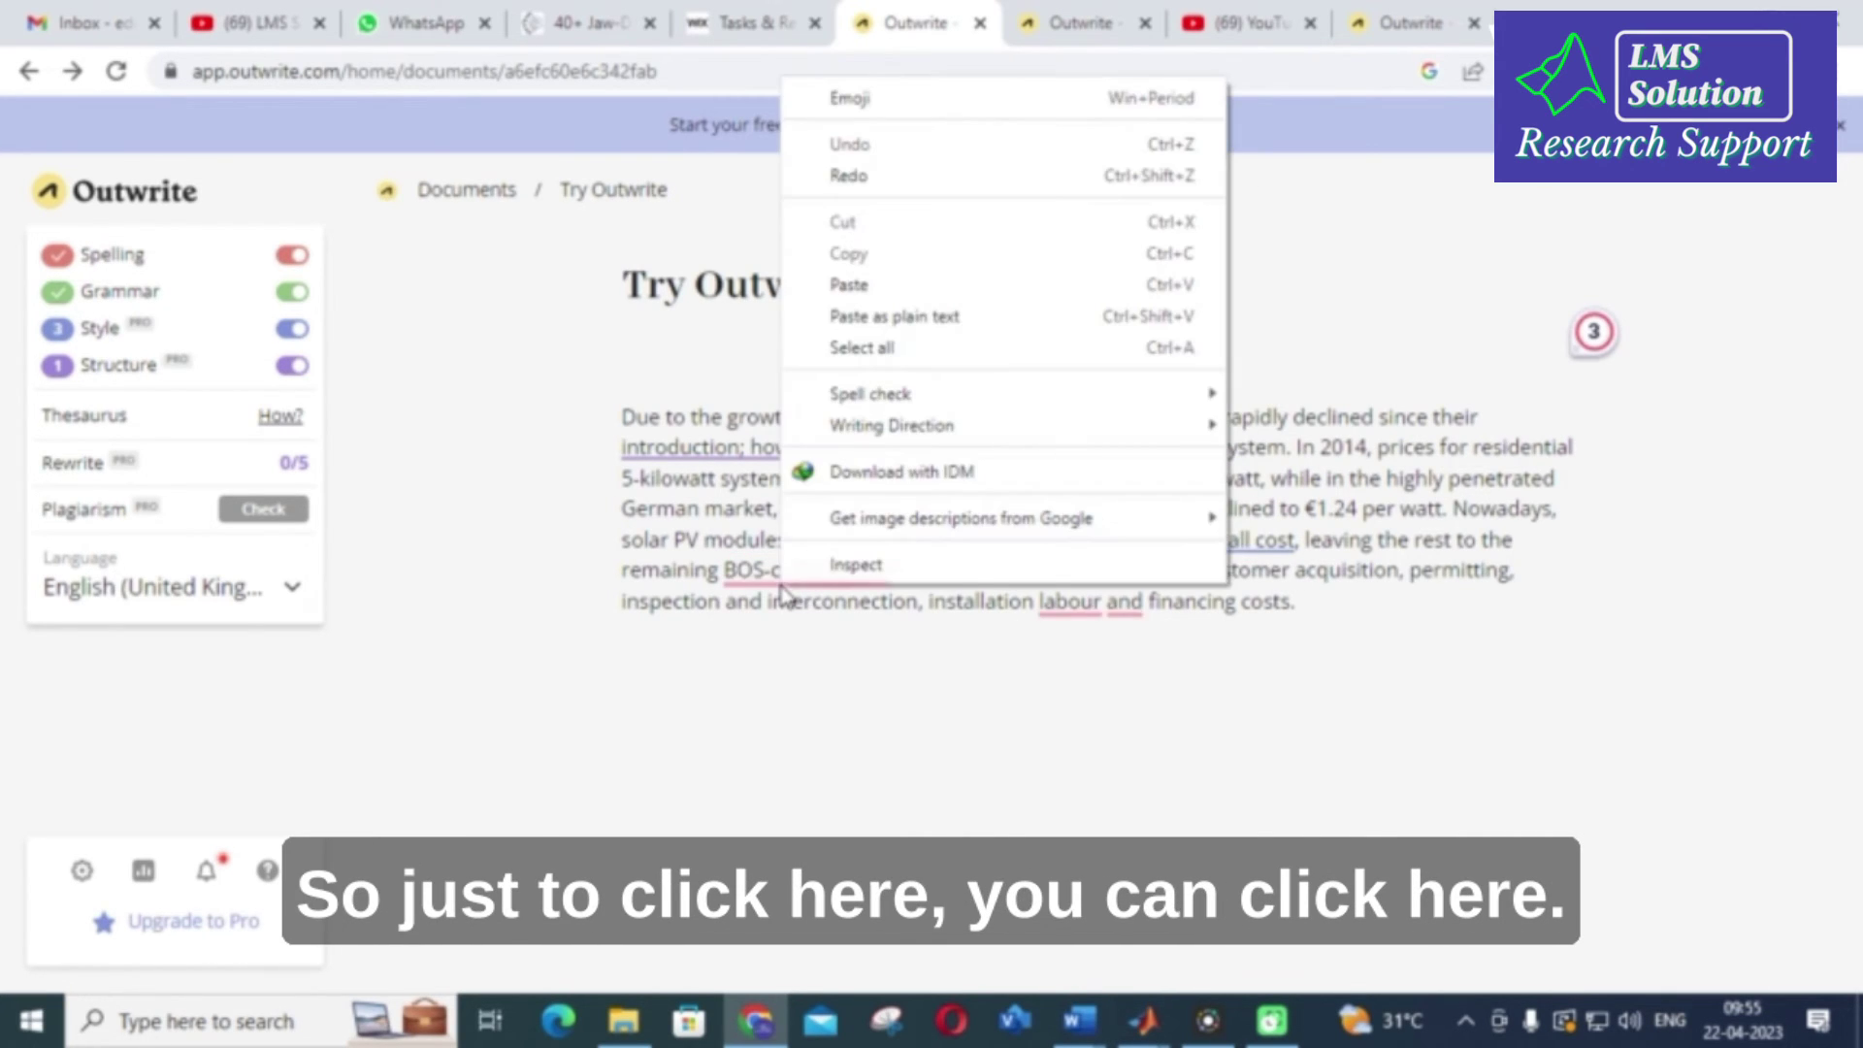
left_click(783, 580)
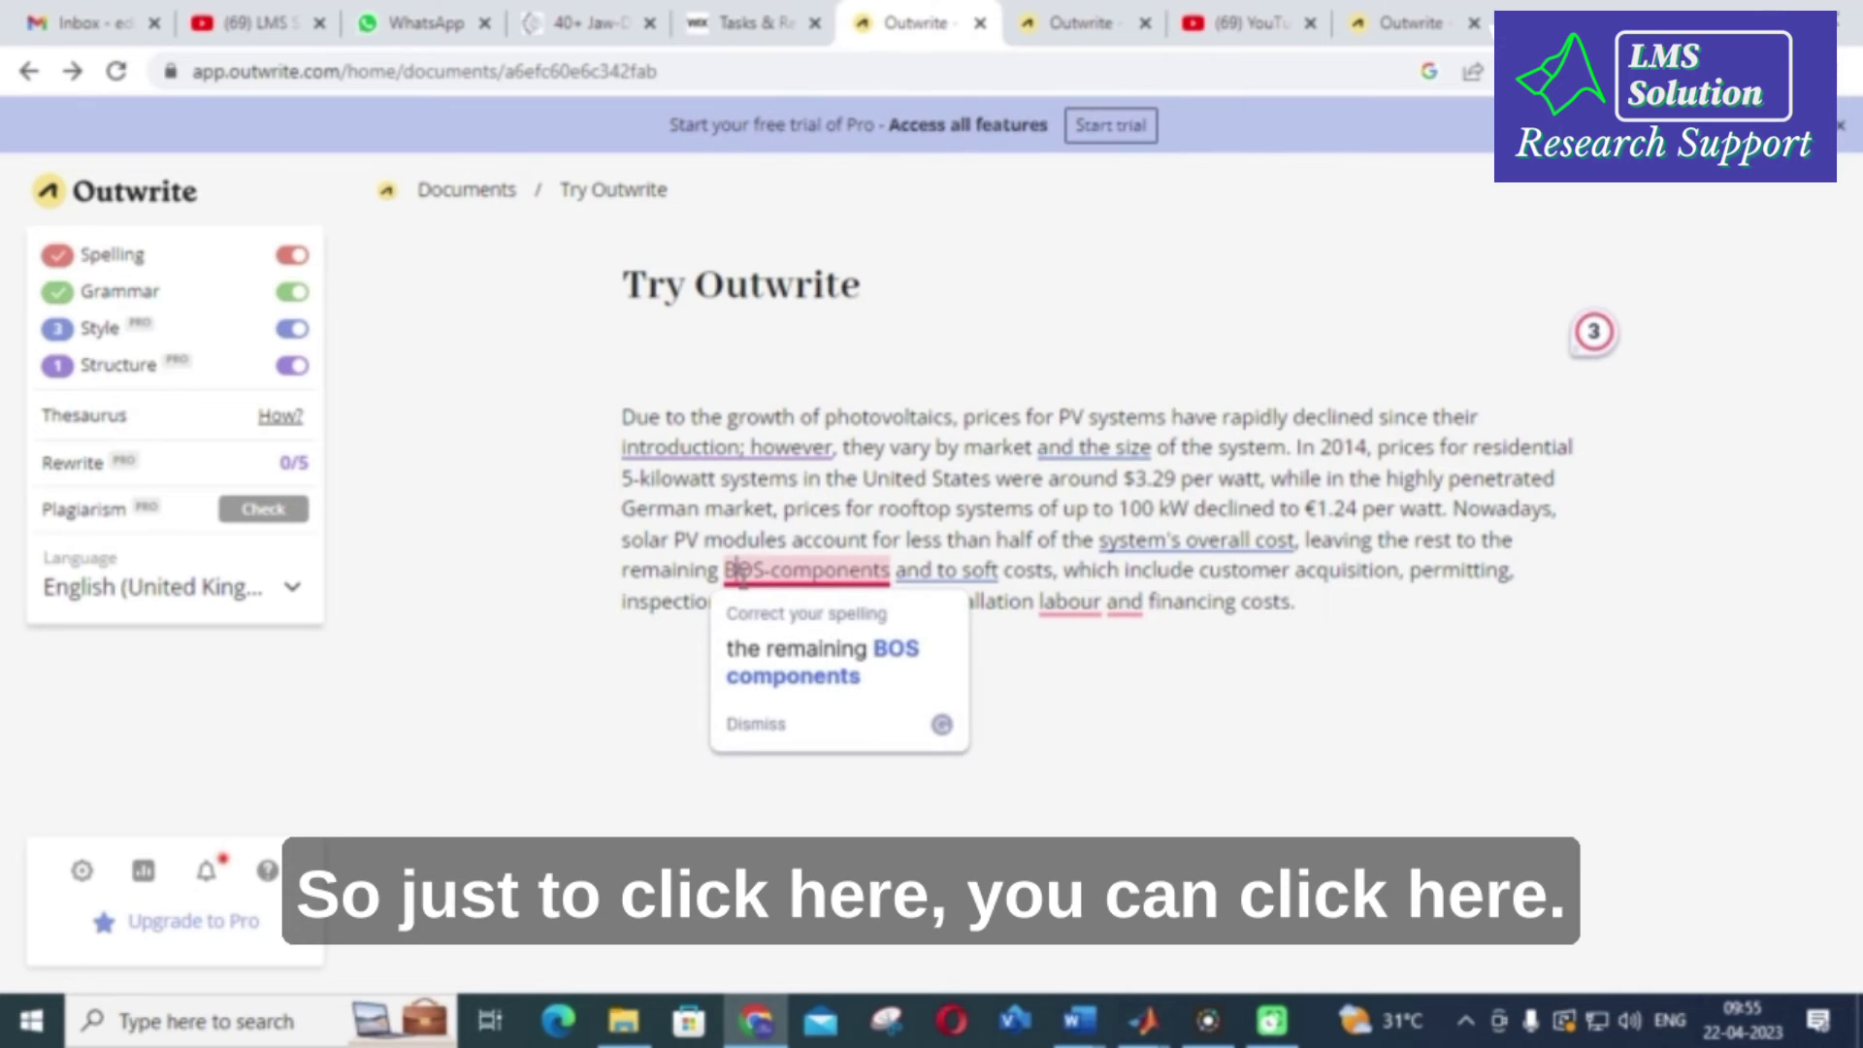
left_click(792, 679)
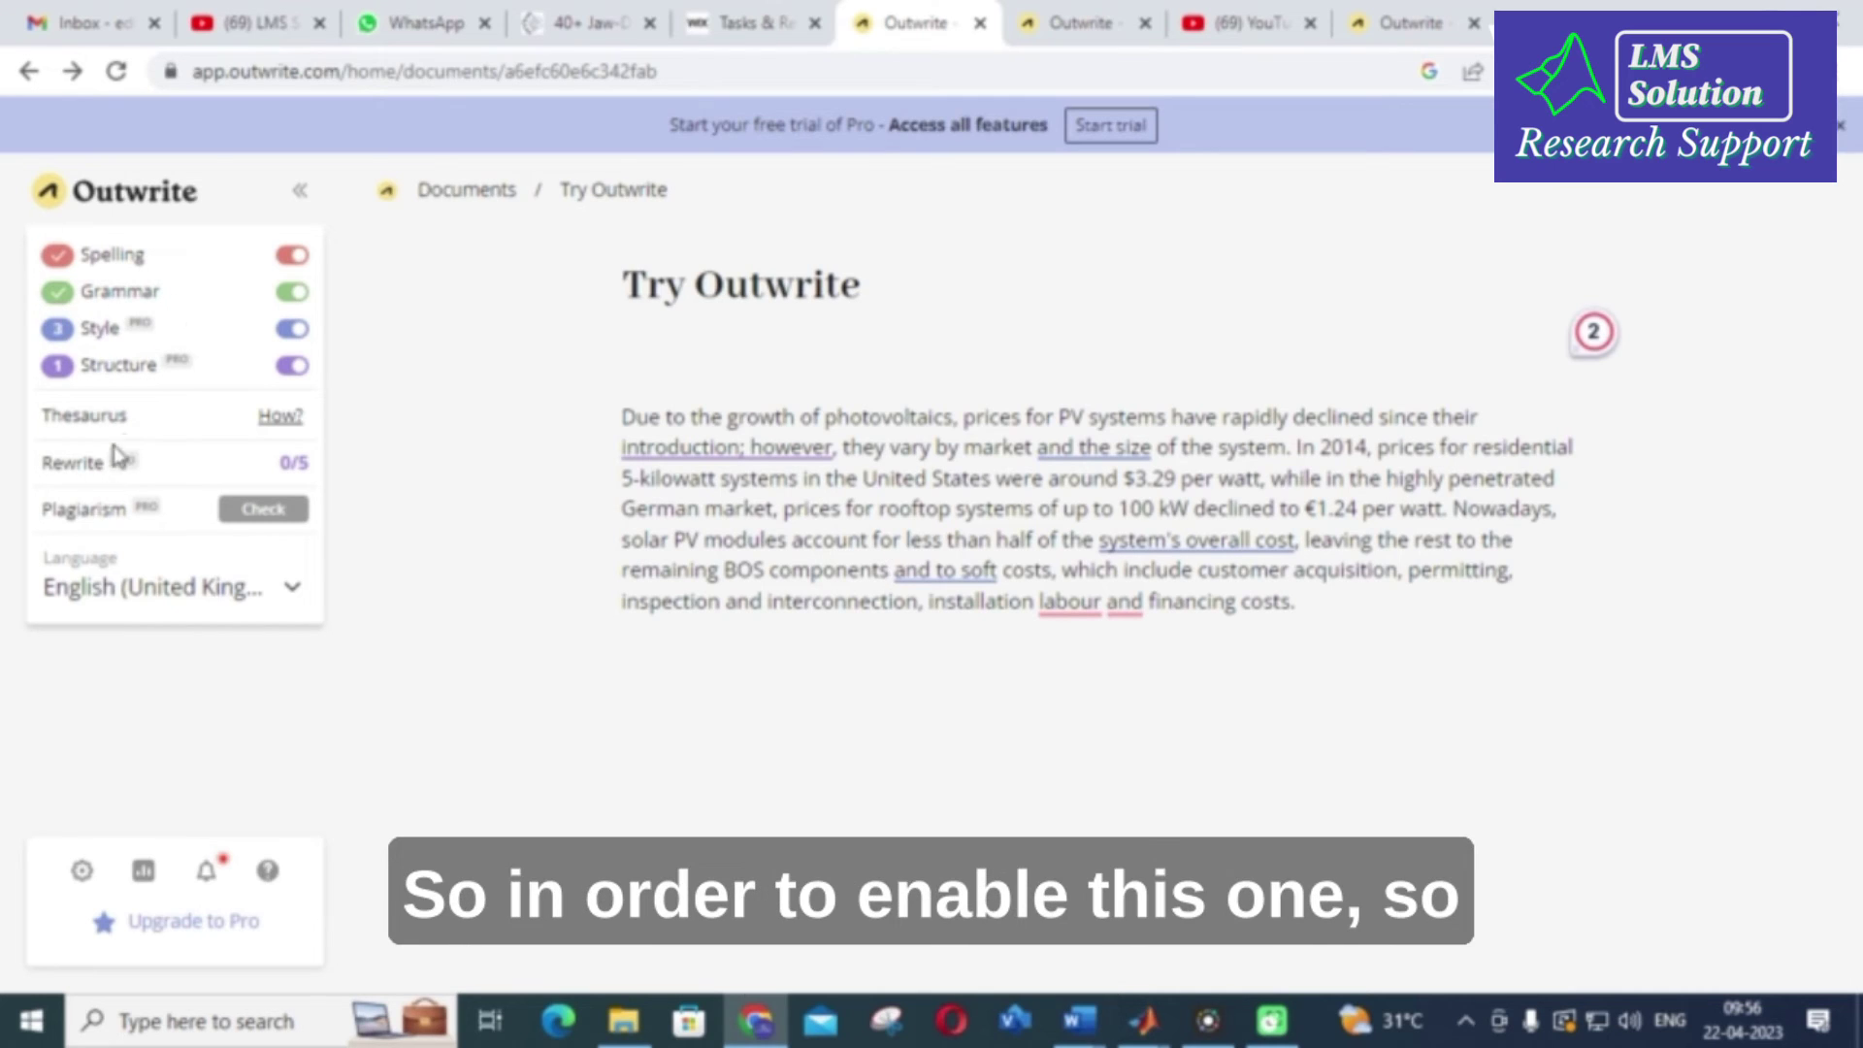
View the Essential, Pro and Teams plan features from the PRO badge, then return to the document.
left_click(144, 326)
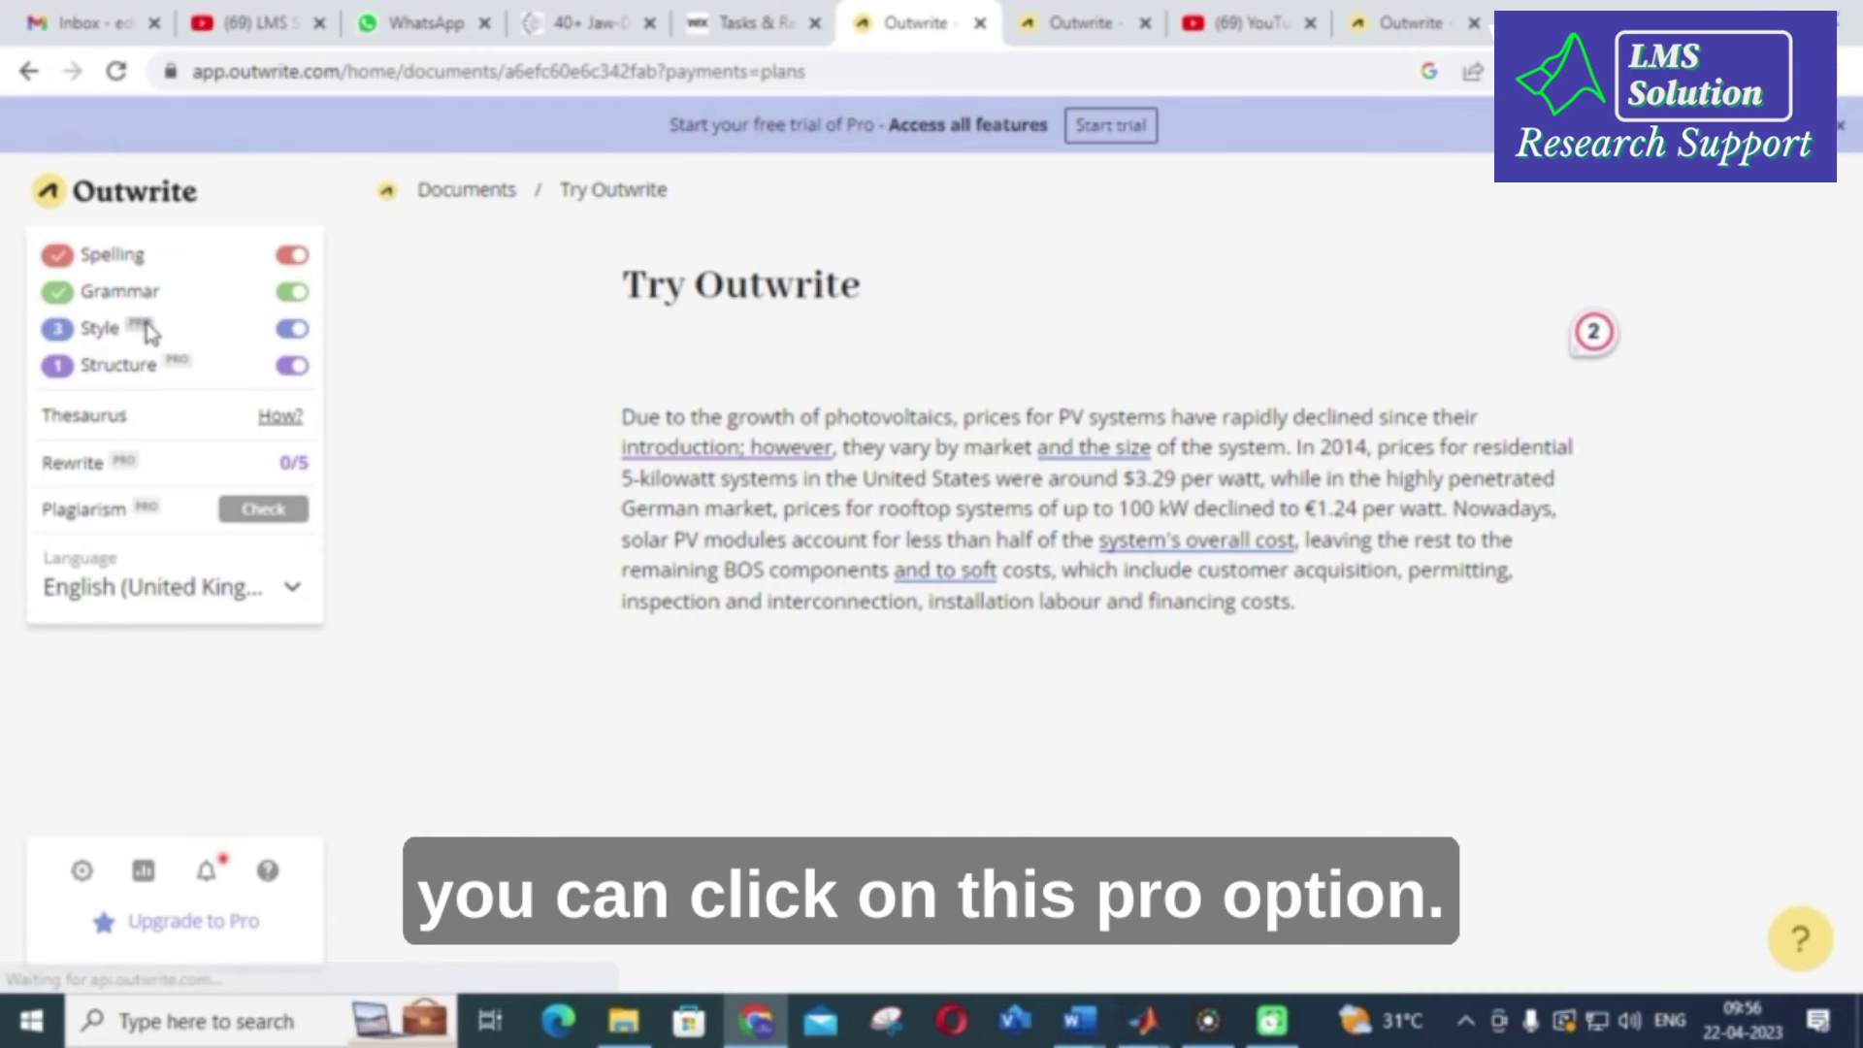
scroll(693, 473, "down", 2)
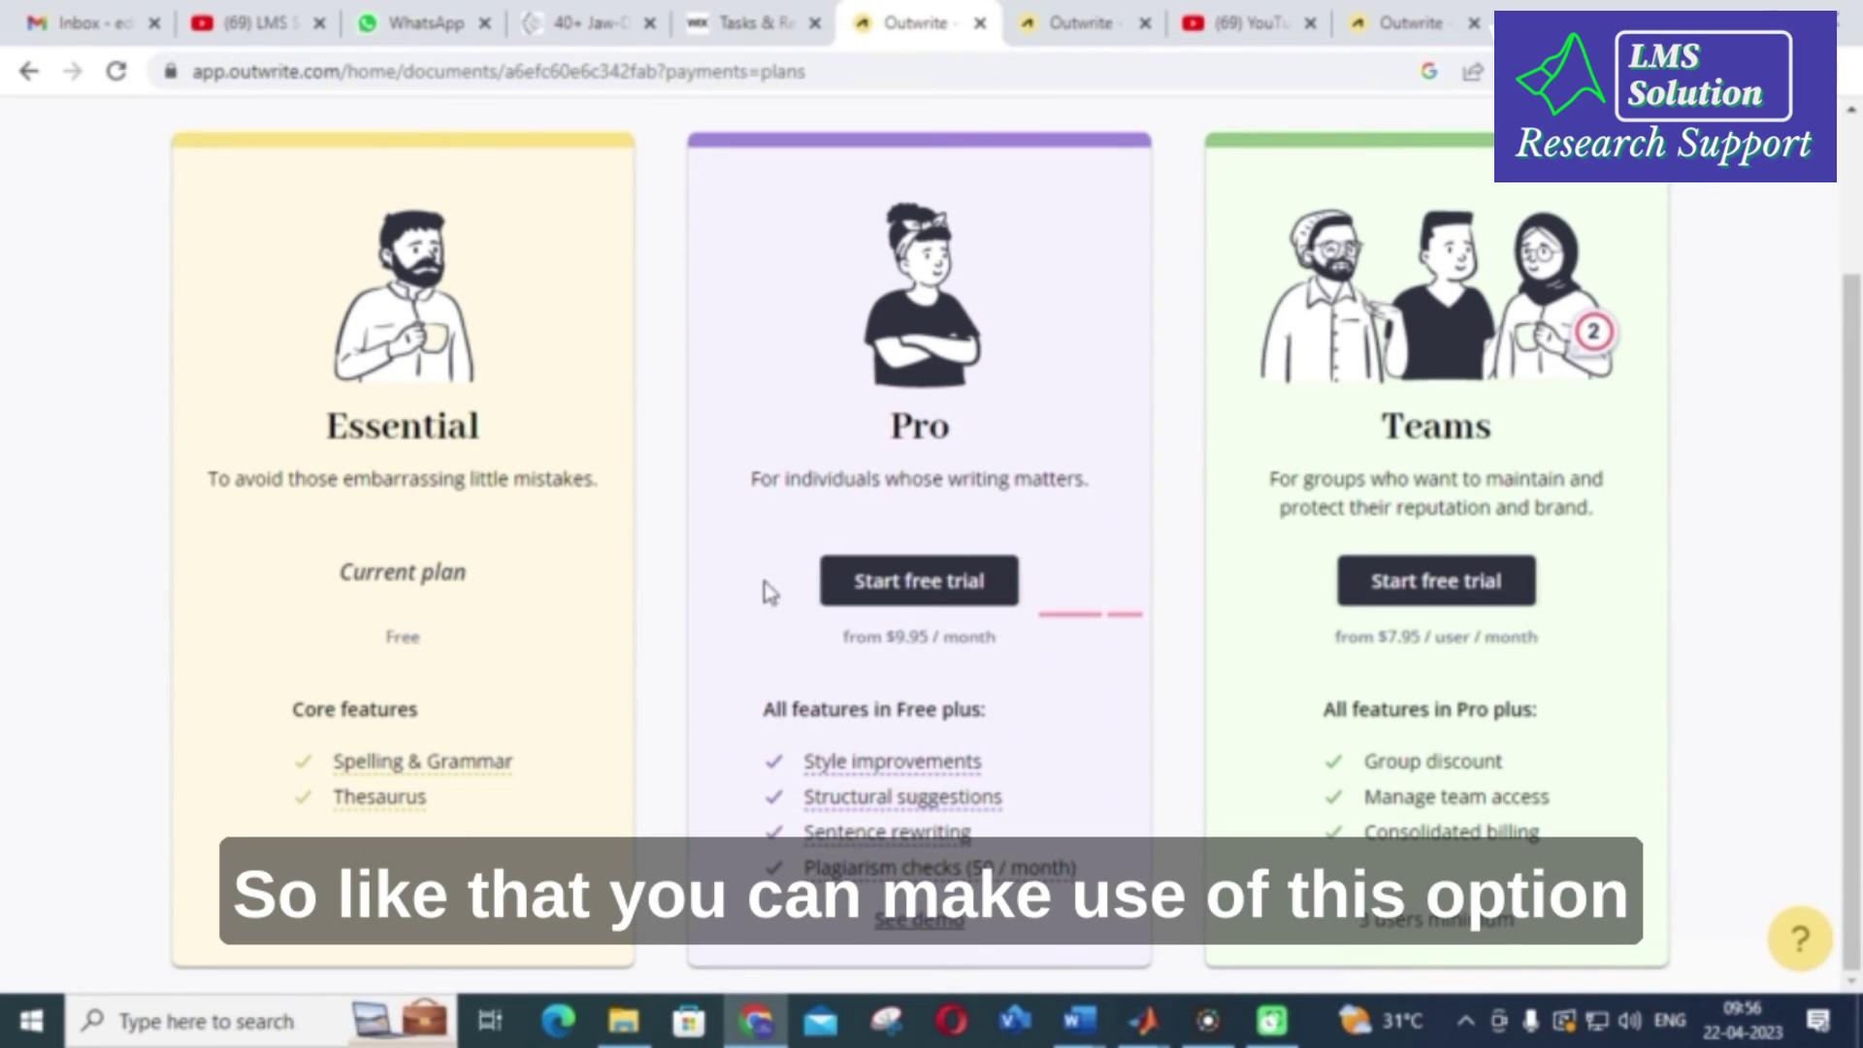
scroll(761, 586, "up", 2)
left_click(28, 72)
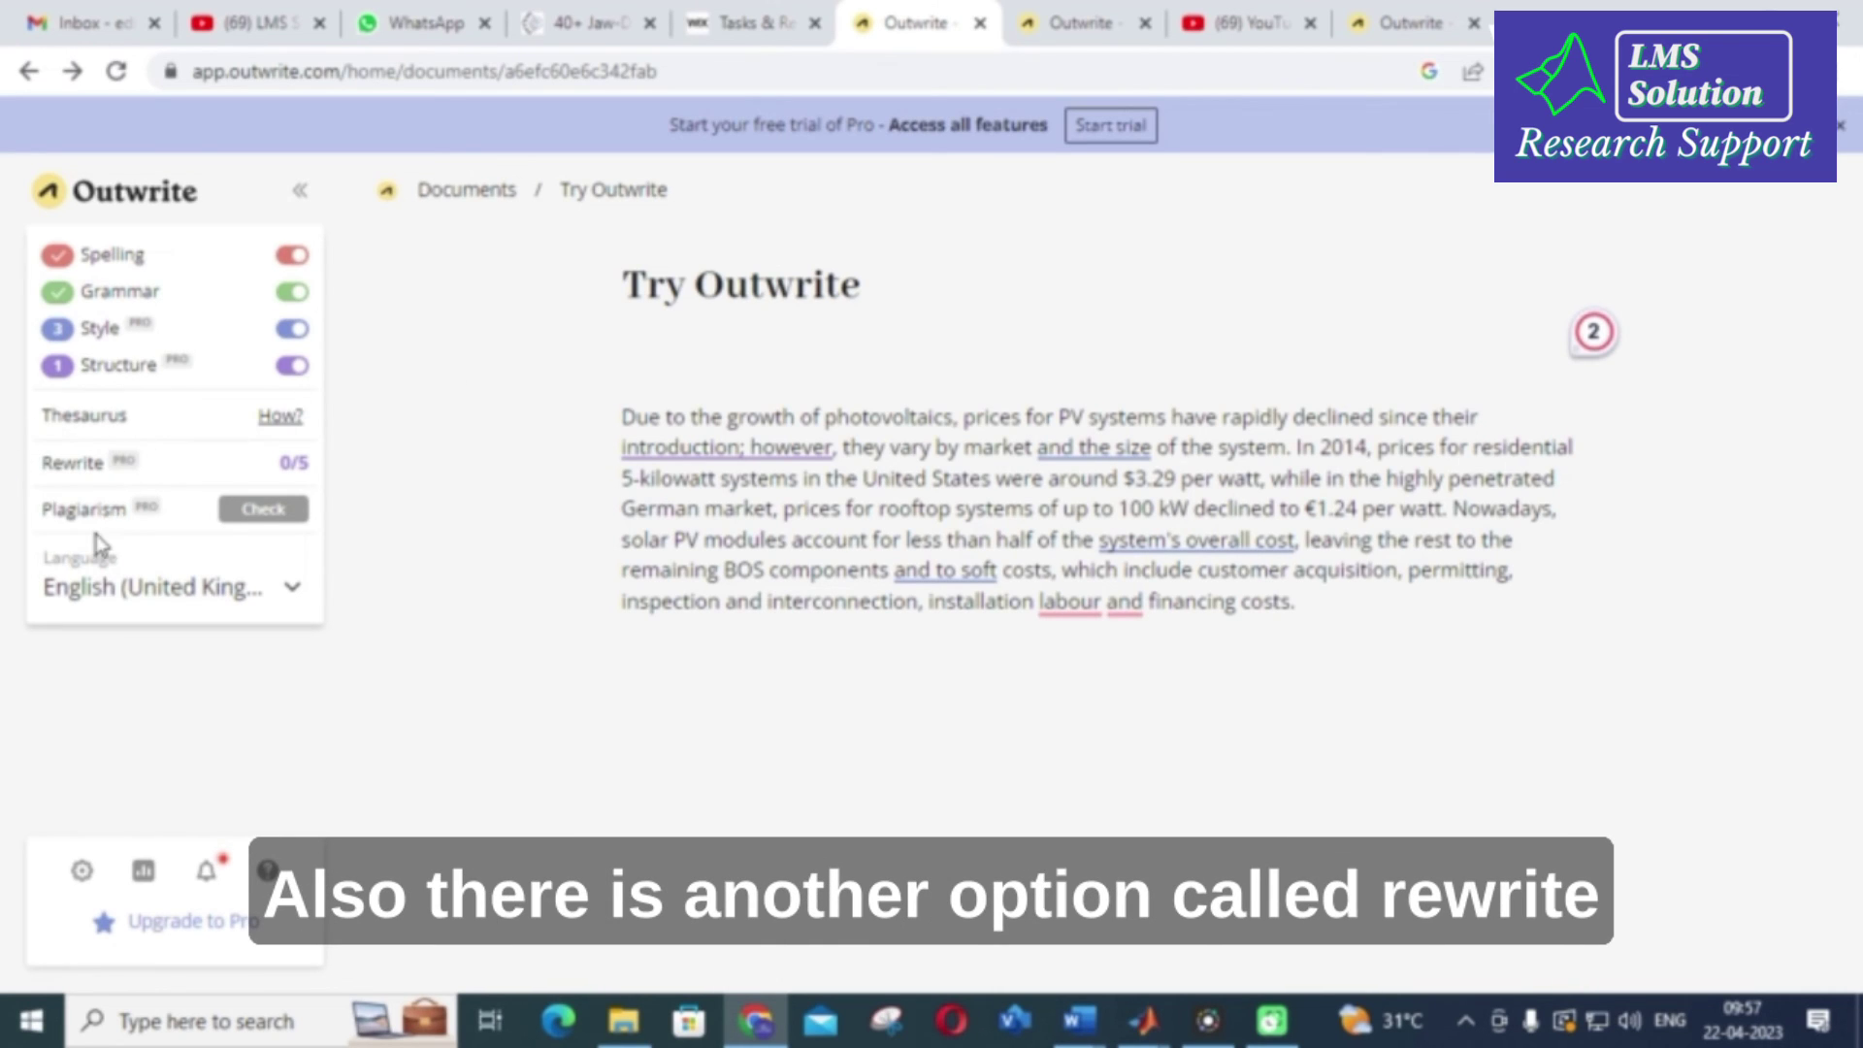
mouse_move(124, 513)
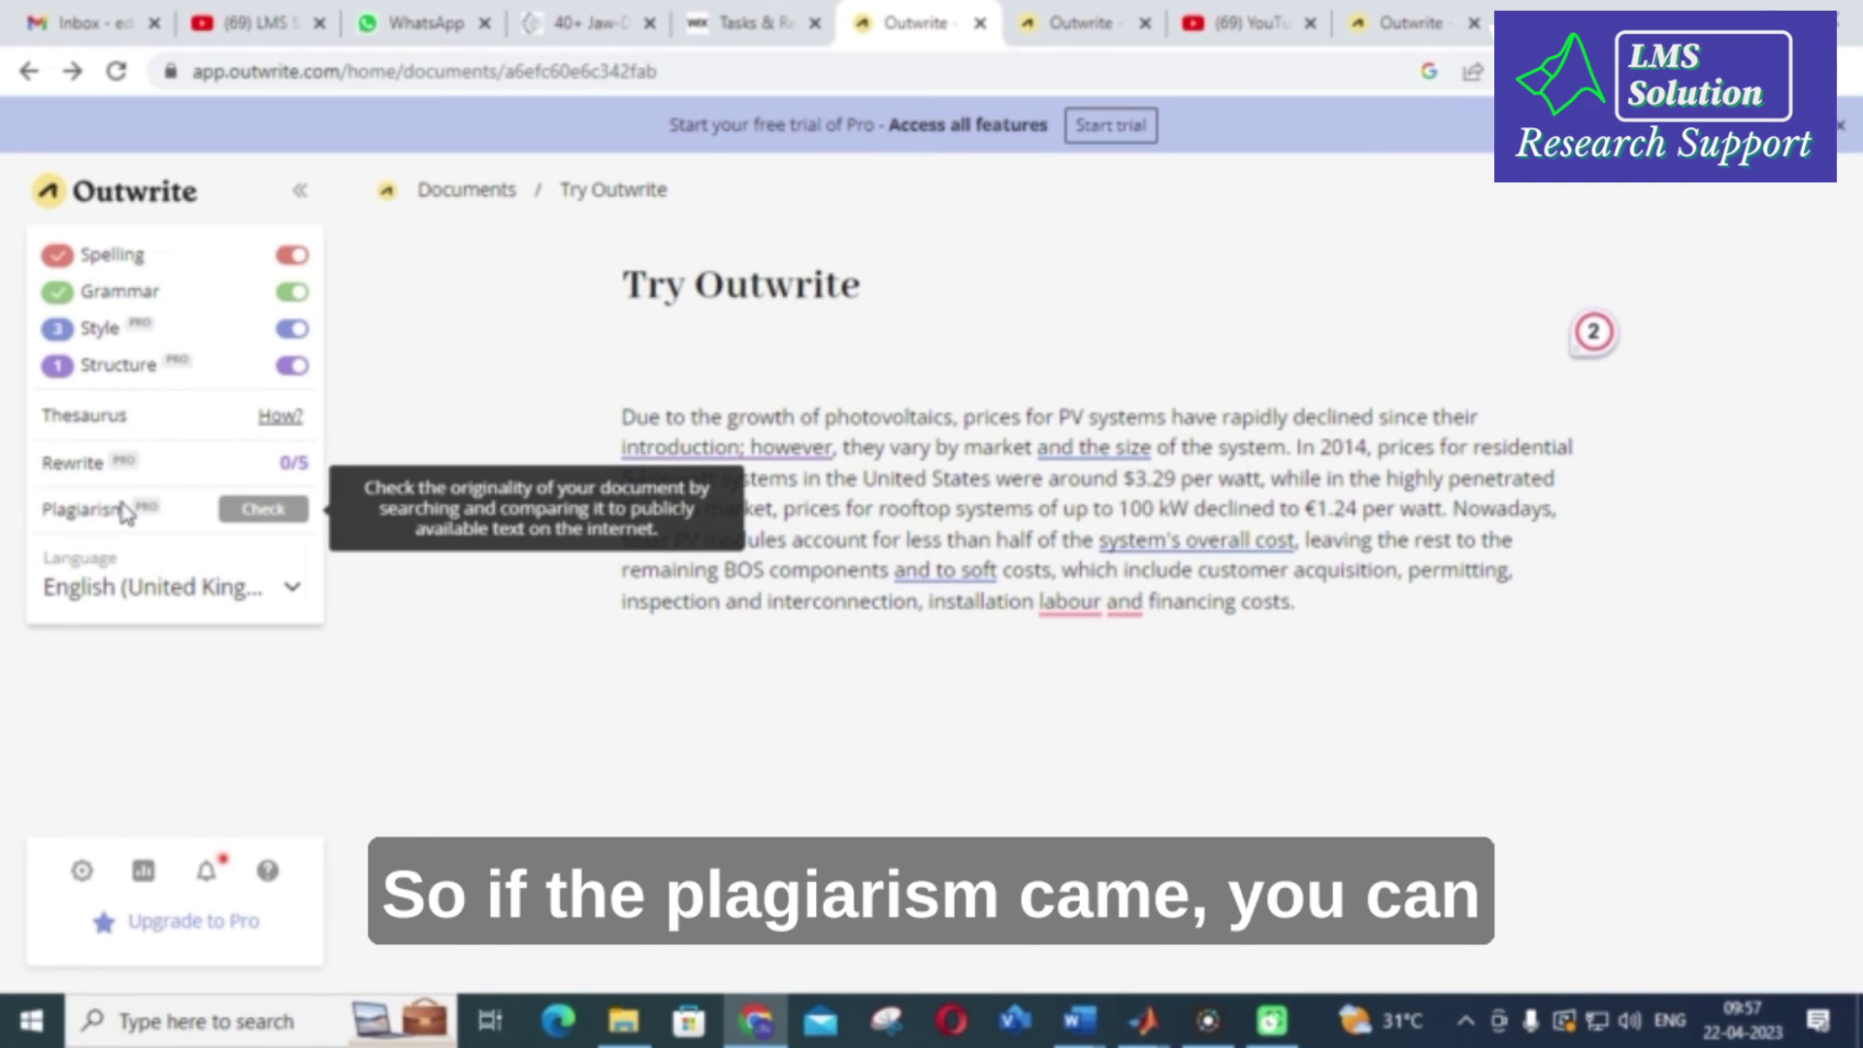